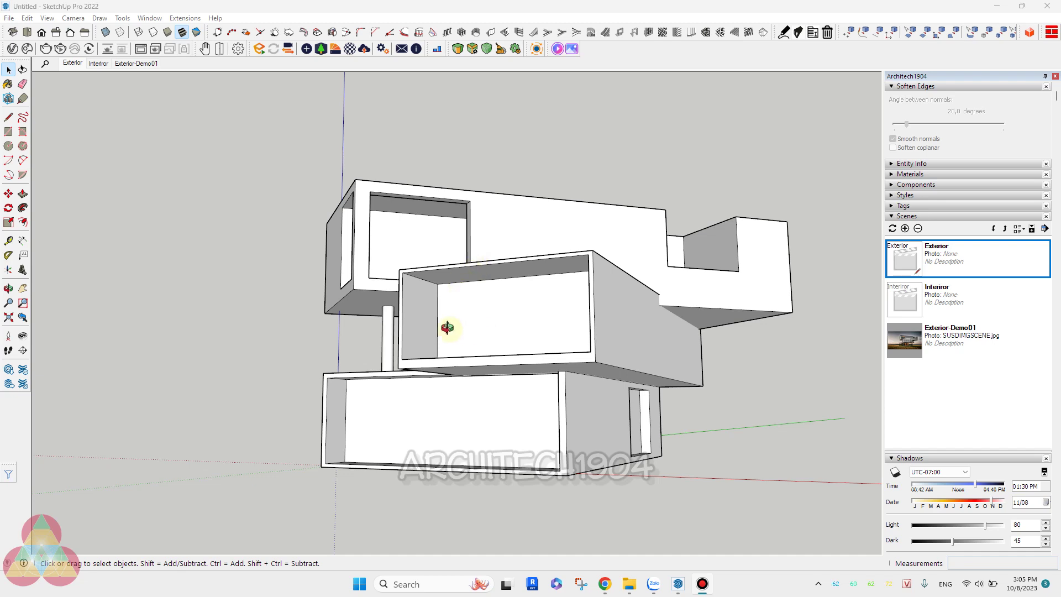
# Step: Orbit around the house, then switch to the Exterior-Demo01 Match Photo scene
pyautogui.moveTo(448, 328); pyautogui.dragTo(469, 330, button='middle')
pyautogui.moveTo(468, 330)
pyautogui.mouseDown()
pyautogui.moveTo(403, 336)
pyautogui.moveTo(474, 348)
pyautogui.moveTo(367, 313)
pyautogui.moveTo(236, 353)
pyautogui.moveTo(632, 372)
pyautogui.moveTo(474, 348)
pyautogui.moveTo(430, 368)
pyautogui.mouseUp()
pyautogui.press('space')
pyautogui.click(74, 64)
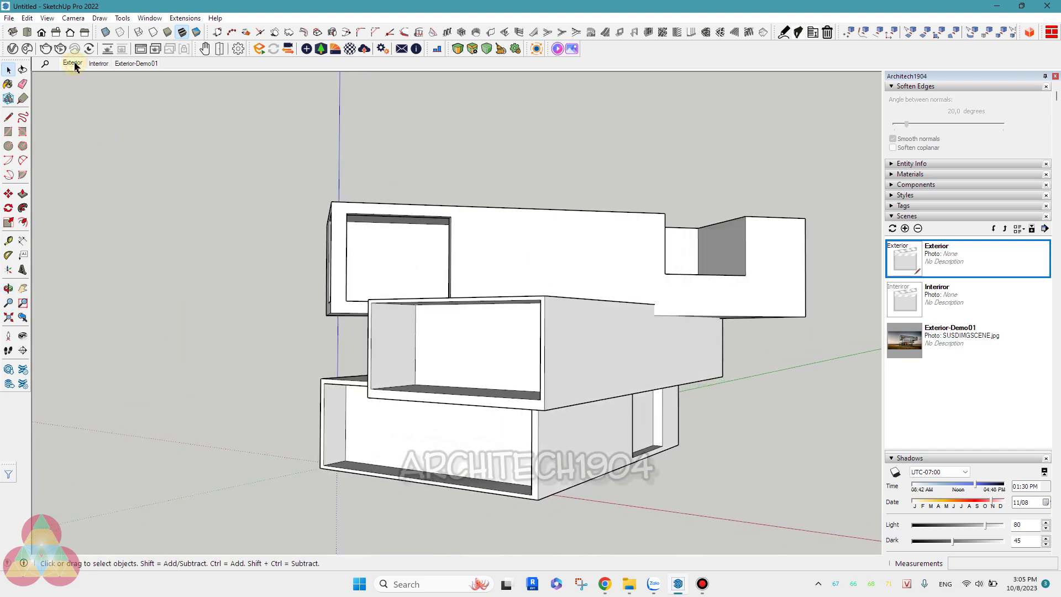
pyautogui.click(139, 67)
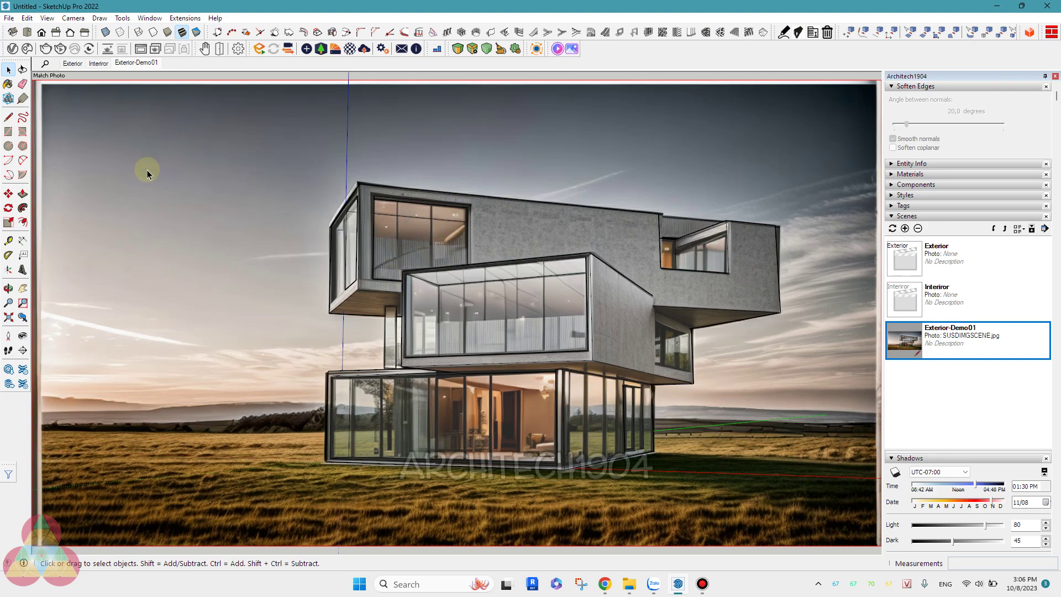
pyautogui.click(185, 17)
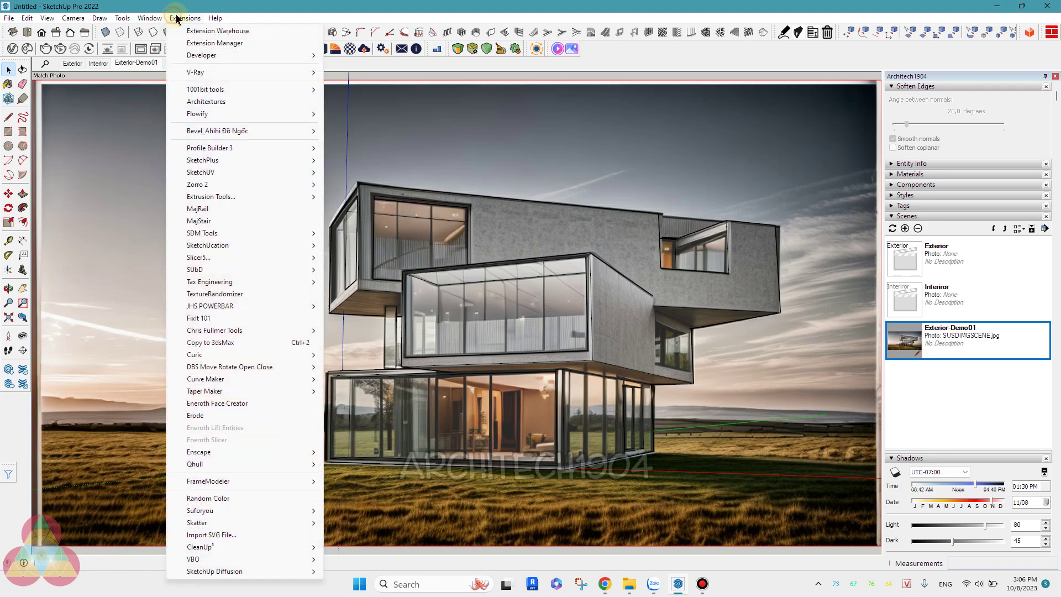
pyautogui.moveTo(214, 572)
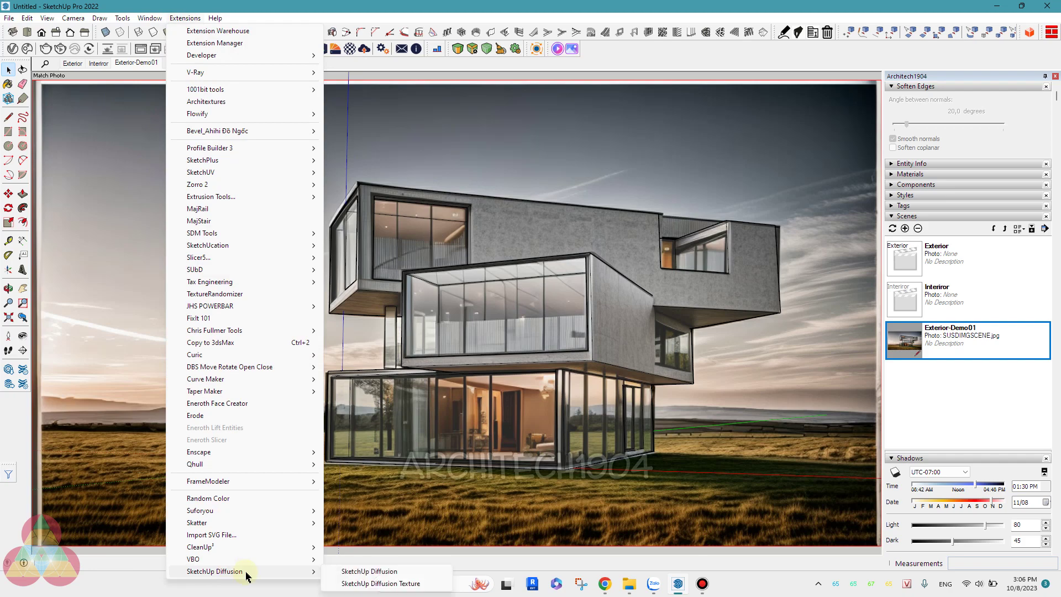
pyautogui.click(348, 571)
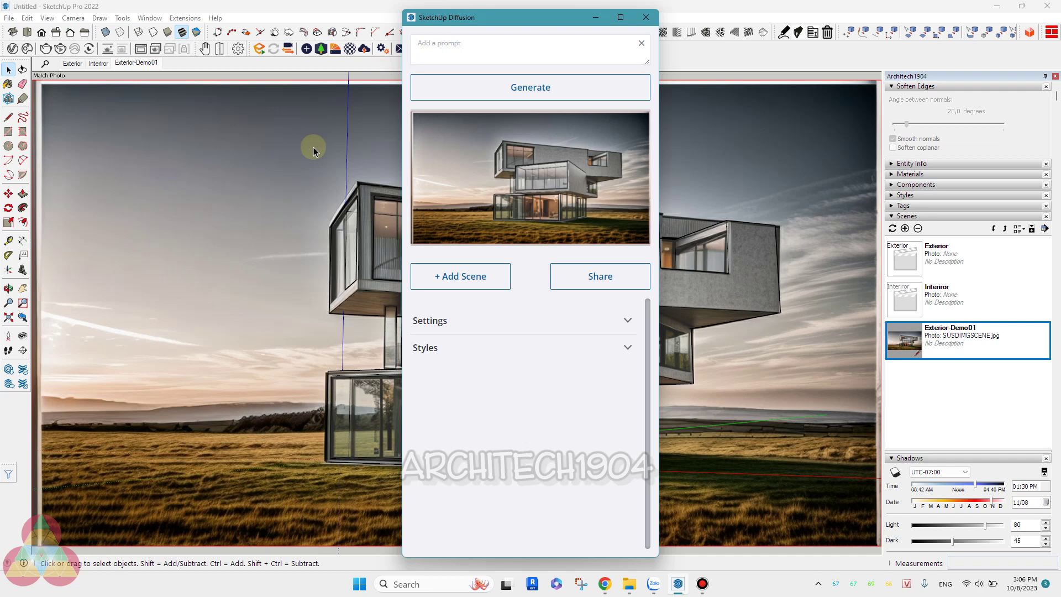
pyautogui.click(645, 17)
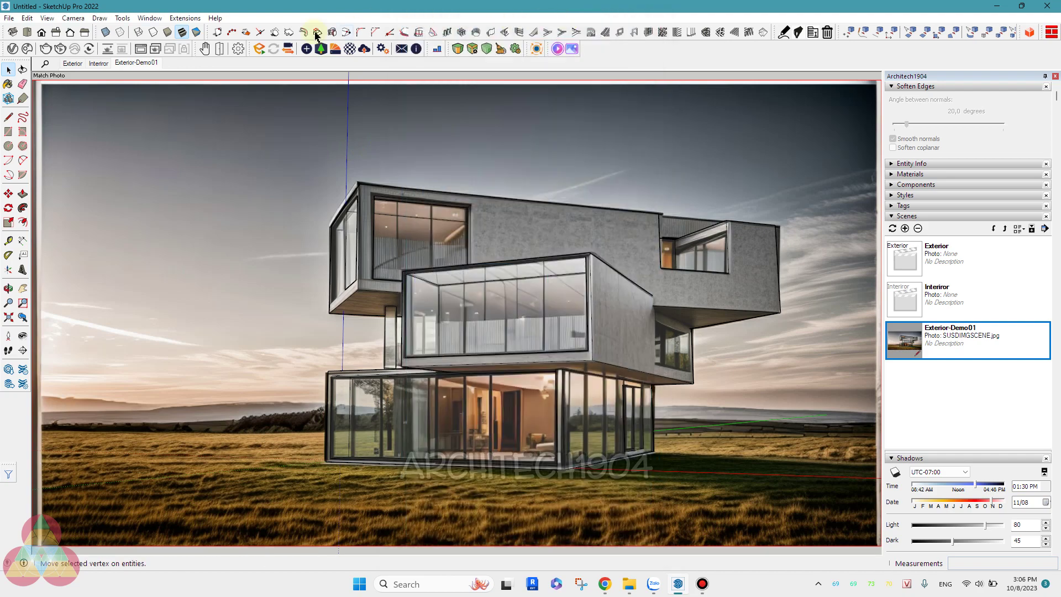
pyautogui.click(185, 17)
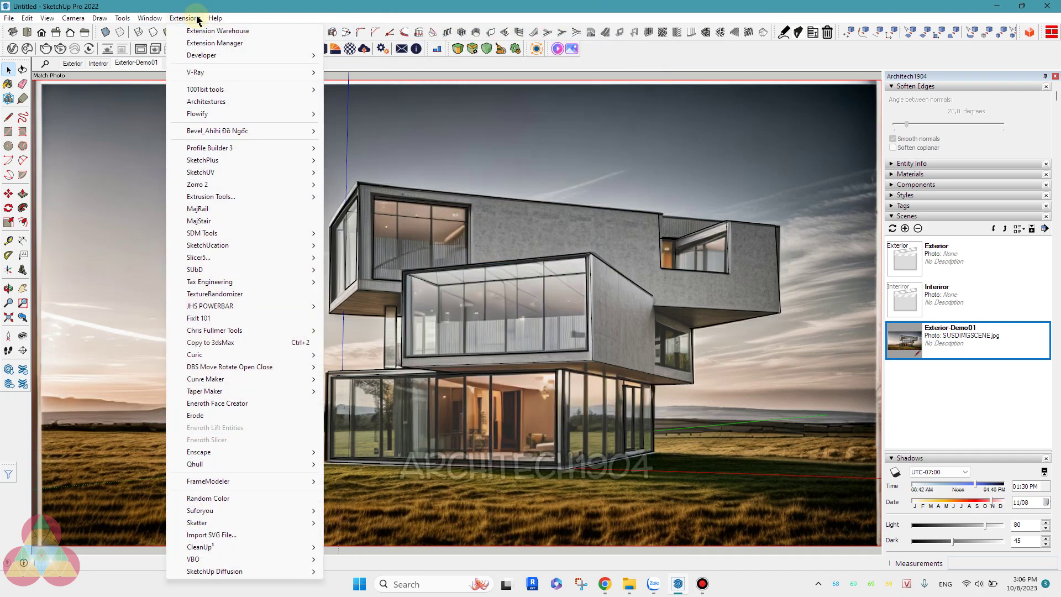
pyautogui.click(208, 44)
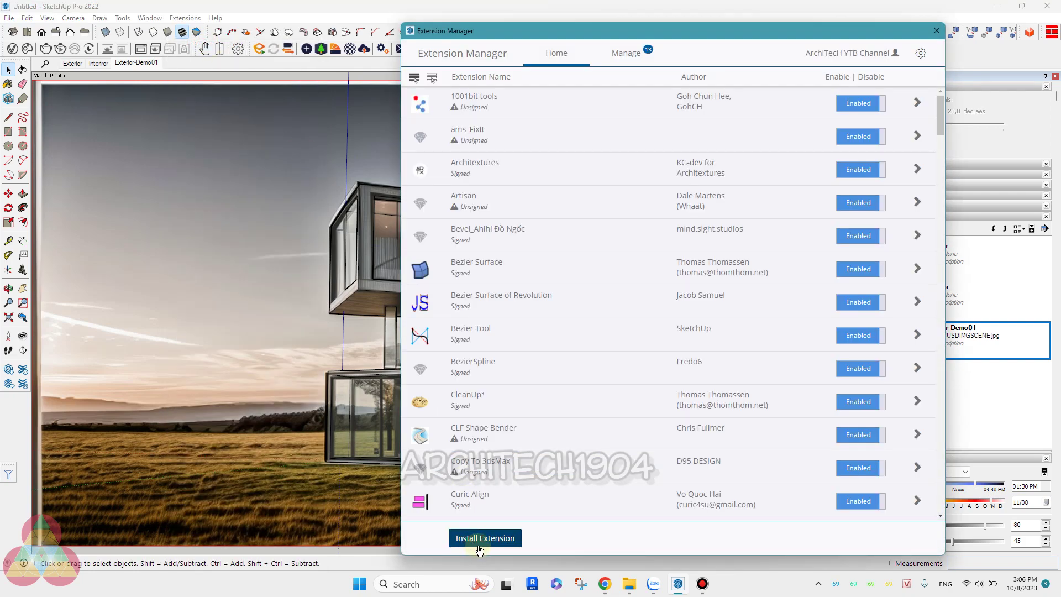
pyautogui.click(482, 548)
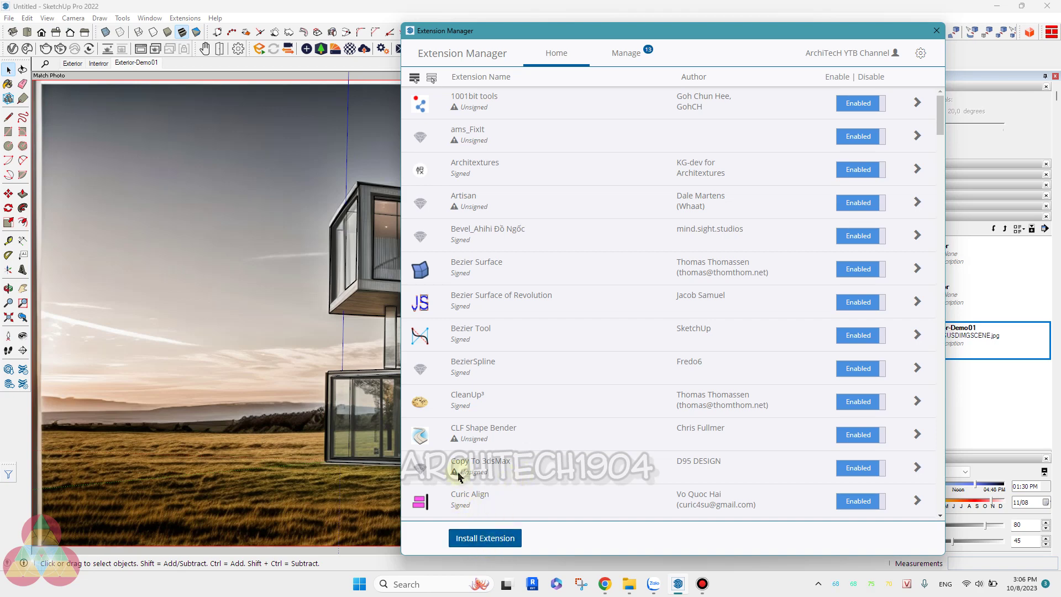
pyautogui.click(936, 31)
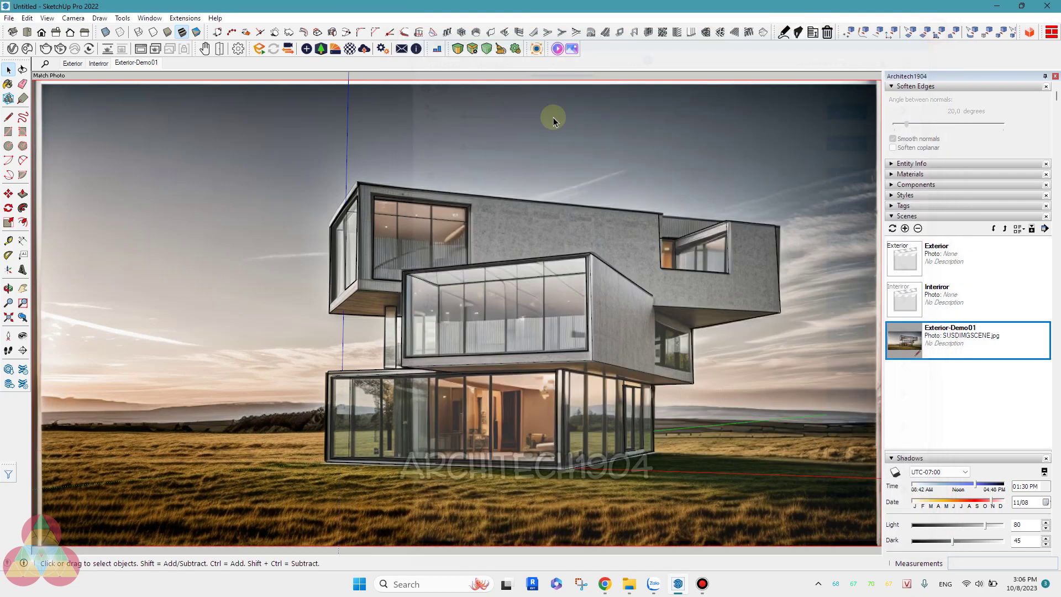
# Step: Return to the plain Exterior scene and launch SketchUp Diffusion, placed left of the model
pyautogui.click(72, 63)
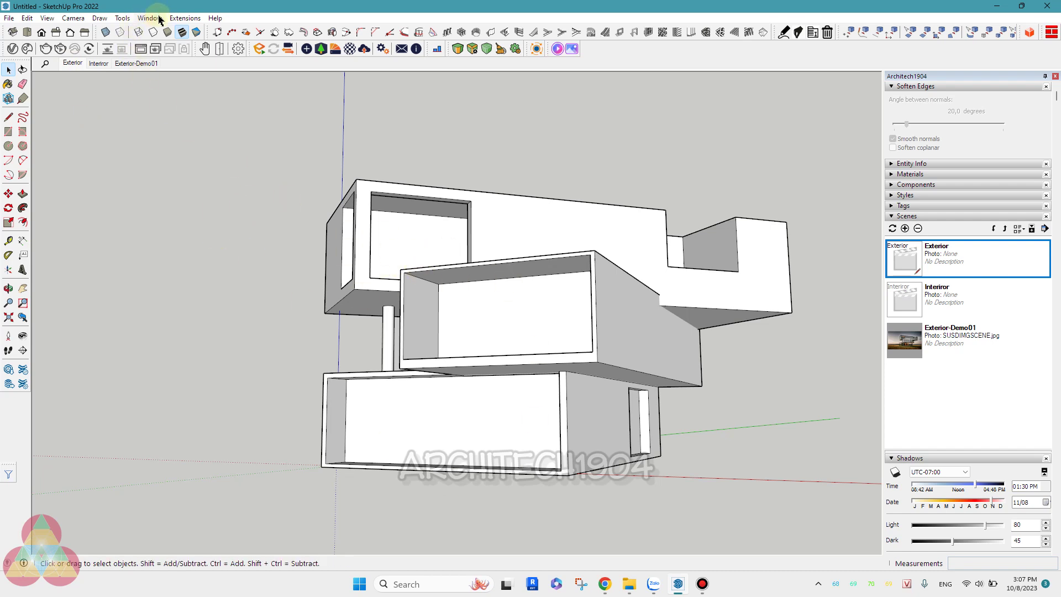
pyautogui.click(185, 18)
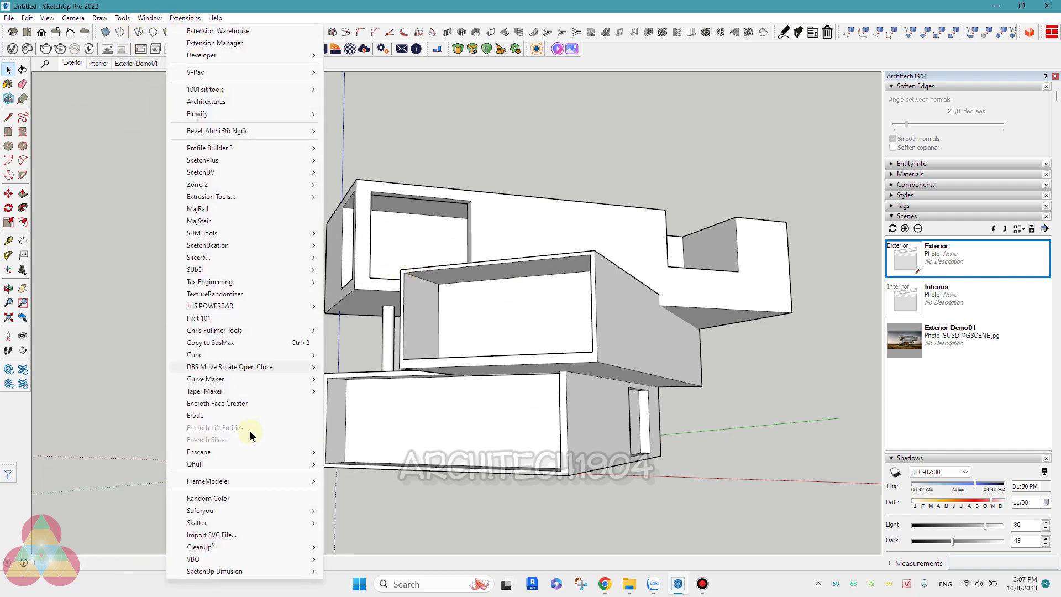
pyautogui.moveTo(241, 572)
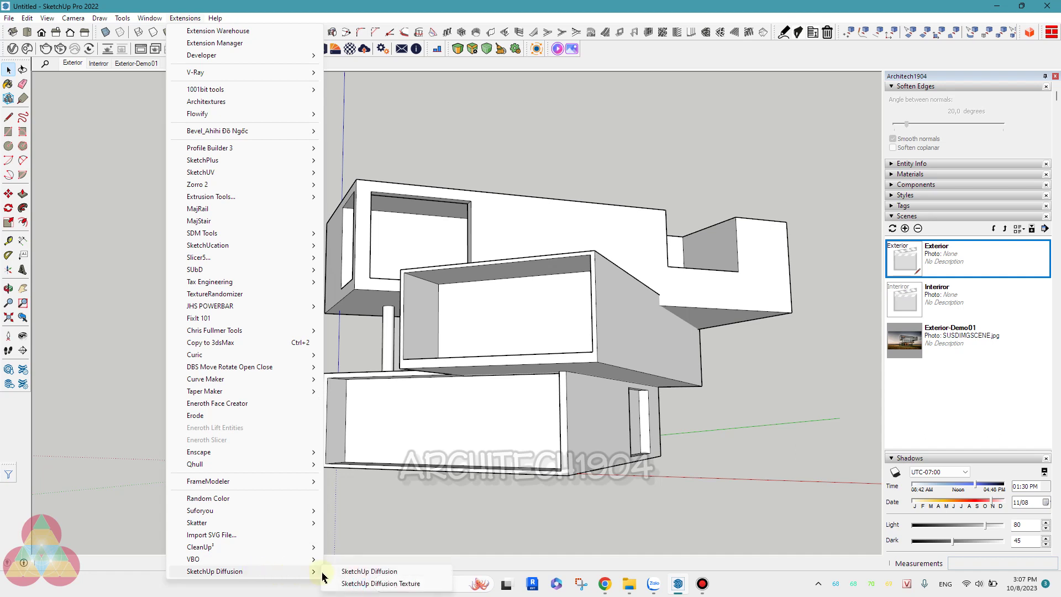
pyautogui.click(352, 572)
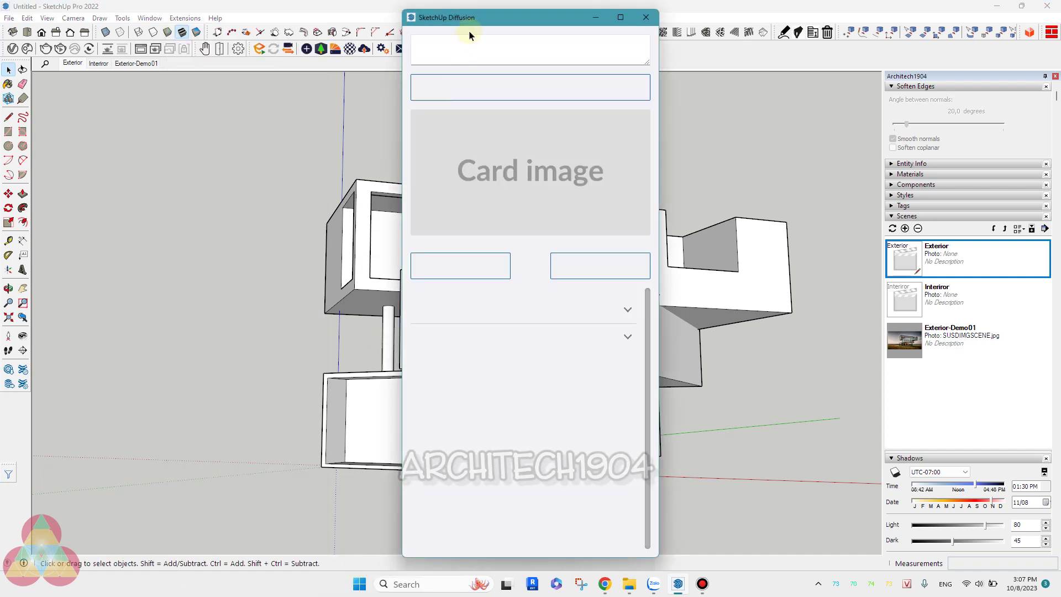
pyautogui.moveTo(475, 16)
pyautogui.mouseDown()
pyautogui.moveTo(429, 34)
pyautogui.moveTo(138, 25)
pyautogui.mouseUp()
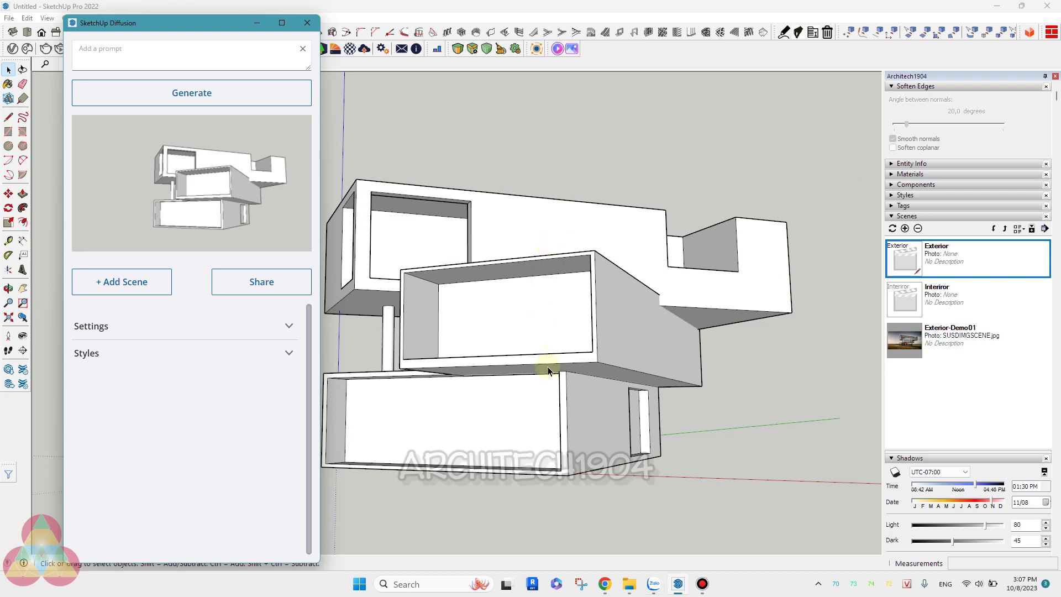
pyautogui.moveTo(558, 368); pyautogui.dragTo(534, 389, button='middle')
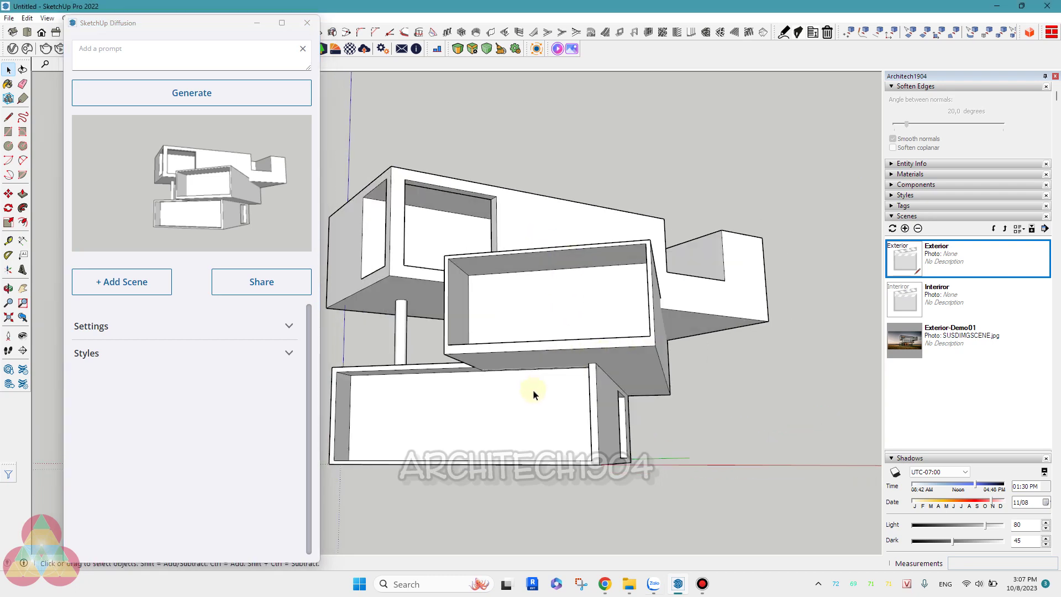
pyautogui.moveTo(189, 29); pyautogui.dragTo(237, 29)
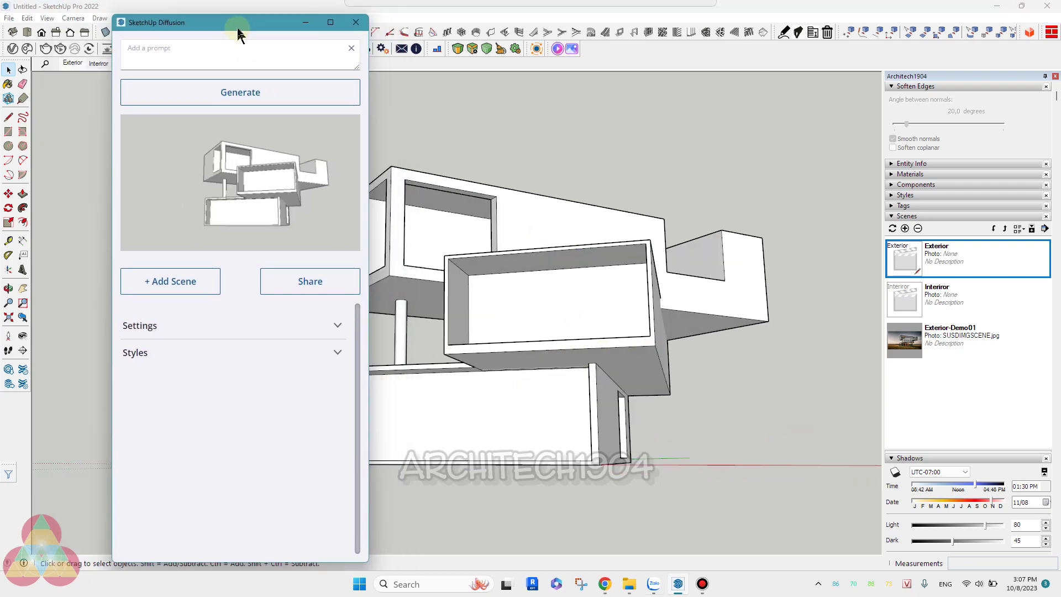
pyautogui.moveTo(561, 332); pyautogui.dragTo(639, 339, button='middle')
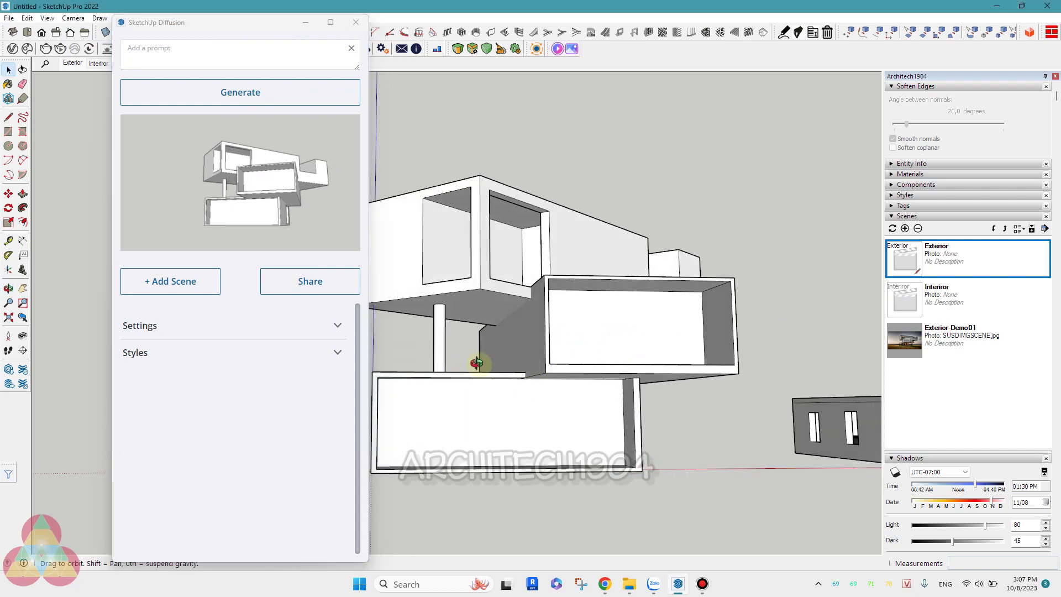
pyautogui.moveTo(477, 363); pyautogui.dragTo(376, 356, button='middle')
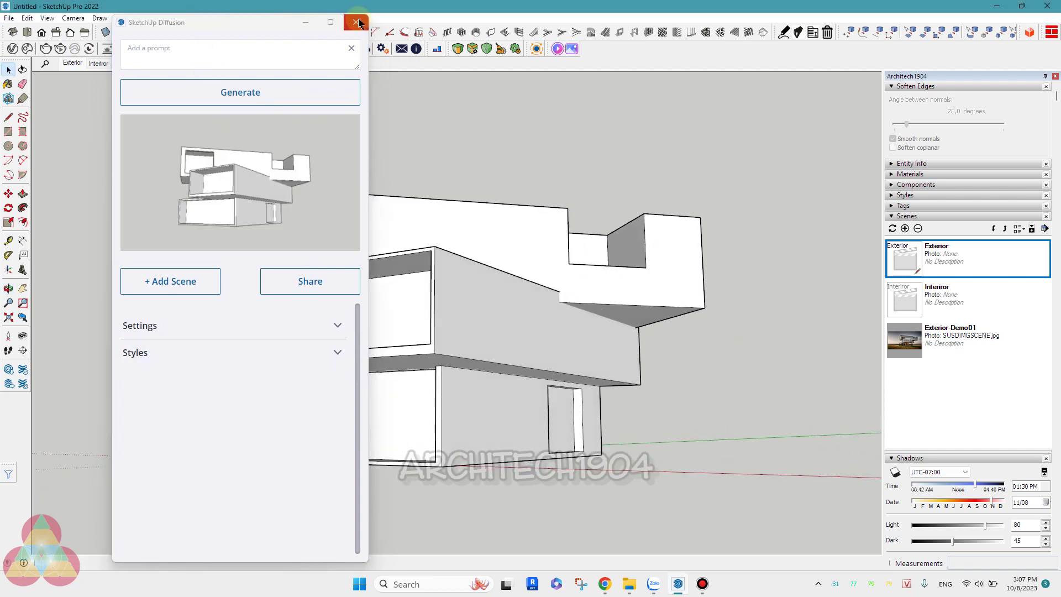
pyautogui.click(72, 65)
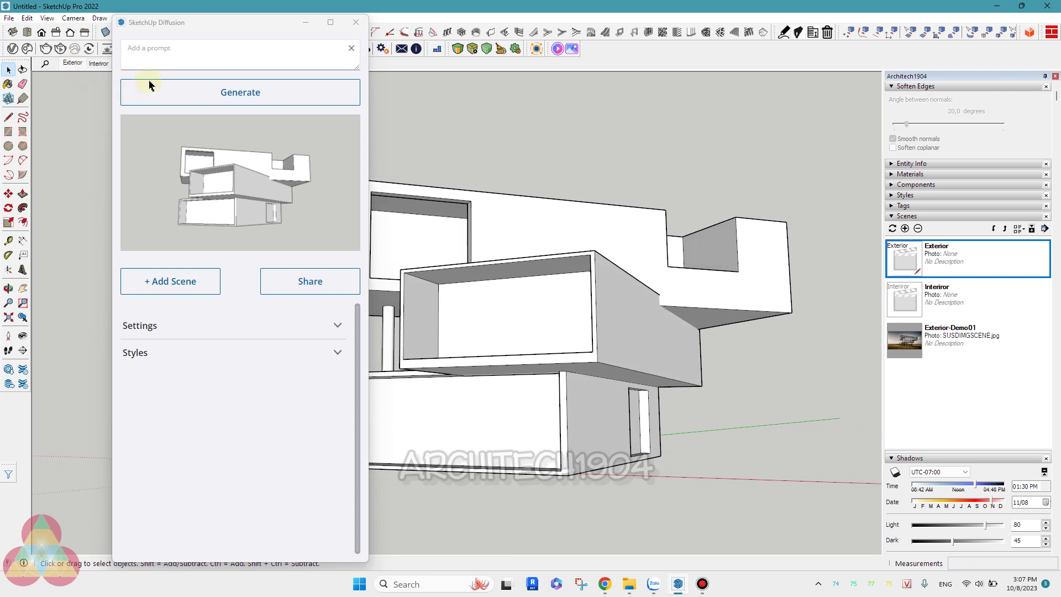
pyautogui.click(173, 50)
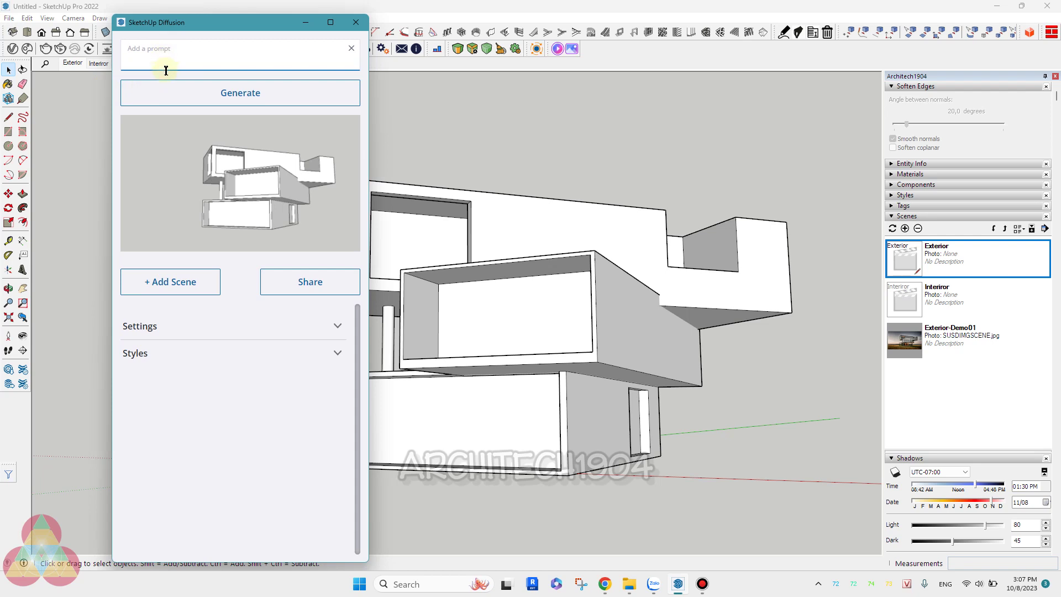
# Step: Enter a contemporary luxury house on grassland with large glass windows prompt, and expand Settings
pyautogui.write('a contemporary luxury house on a grassland with large glass window, full interior furnitures inside')
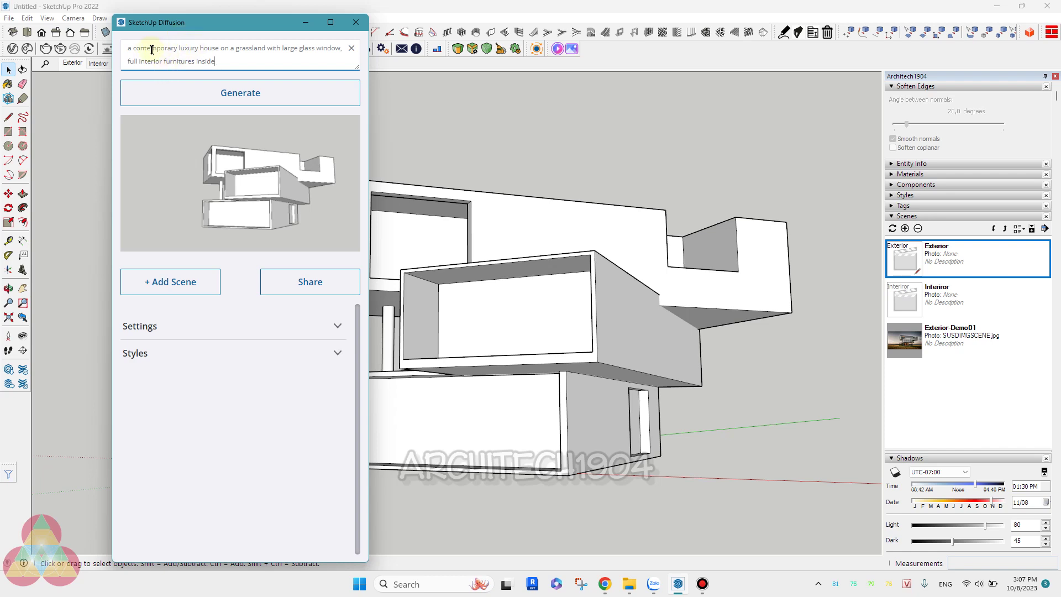
pyautogui.moveTo(125, 50); pyautogui.dragTo(247, 77)
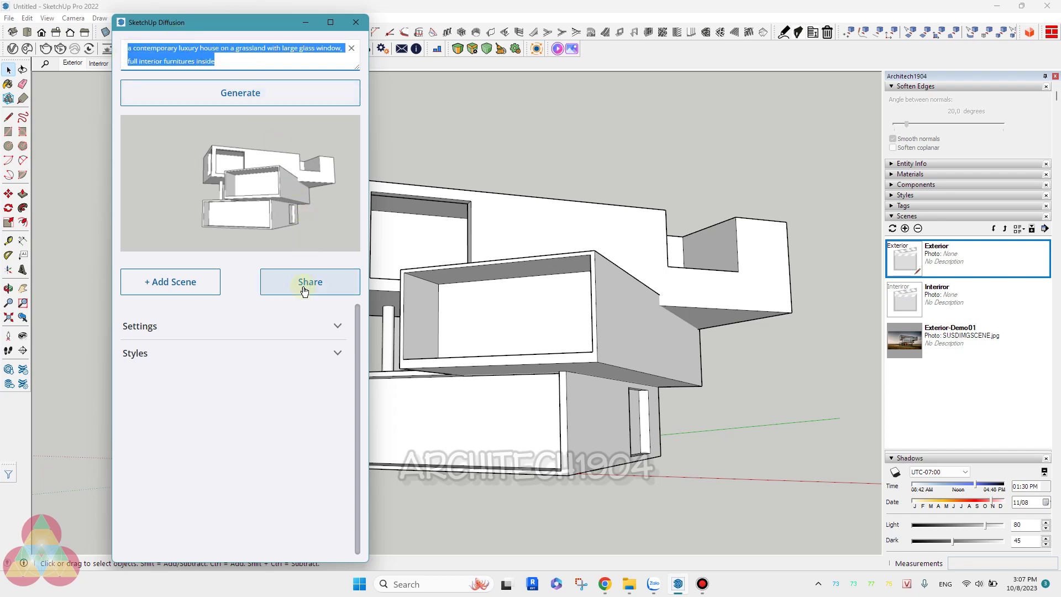
pyautogui.click(167, 338)
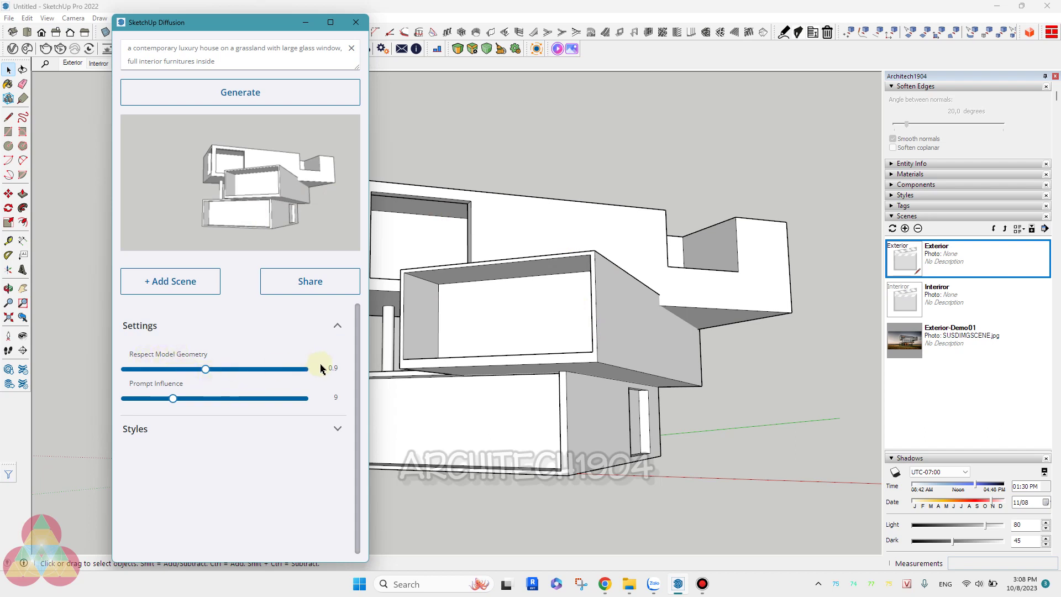
# Step: Set Respect Model Geometry to 0.6 and Prompt Influence to 12
pyautogui.click(207, 373)
pyautogui.moveTo(208, 373); pyautogui.dragTo(180, 375)
pyautogui.moveTo(217, 61); pyautogui.dragTo(117, 42)
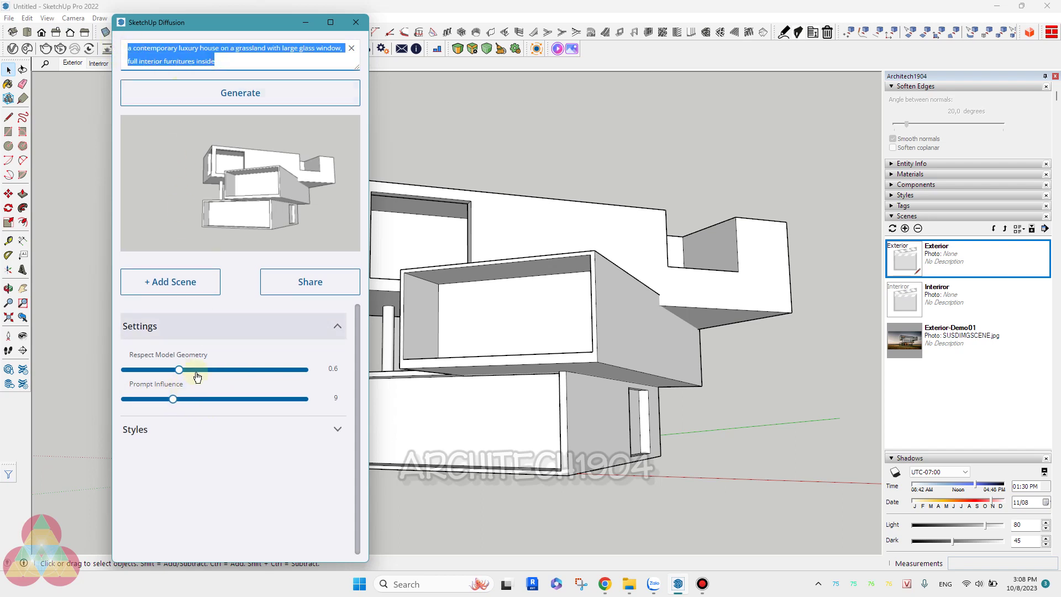
pyautogui.moveTo(172, 400); pyautogui.dragTo(198, 399)
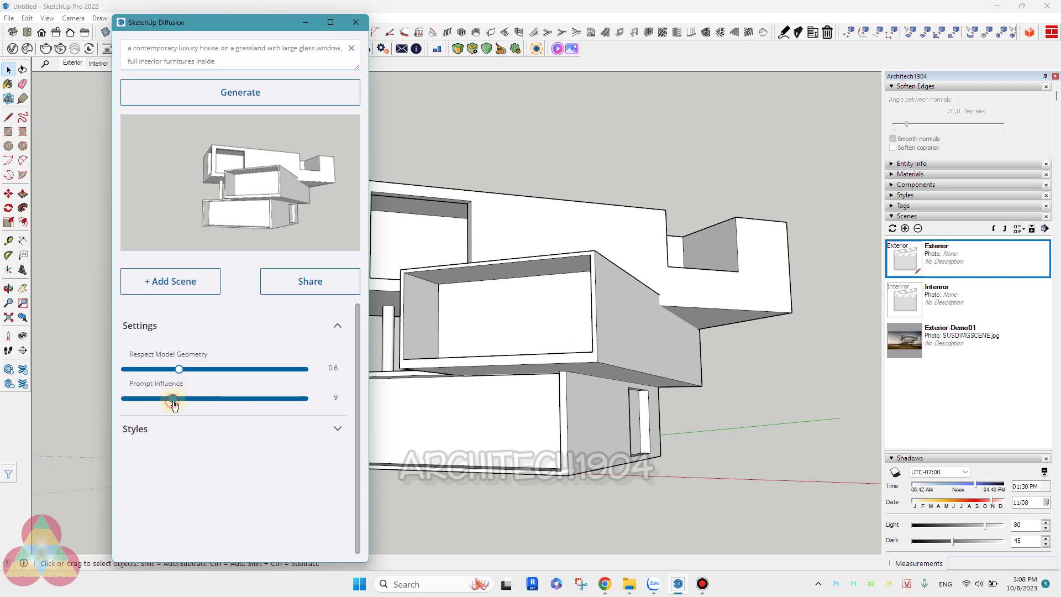
pyautogui.moveTo(203, 404); pyautogui.dragTo(206, 404)
# Step: Try the preset render styles and settle on the second one
pyautogui.click(169, 438)
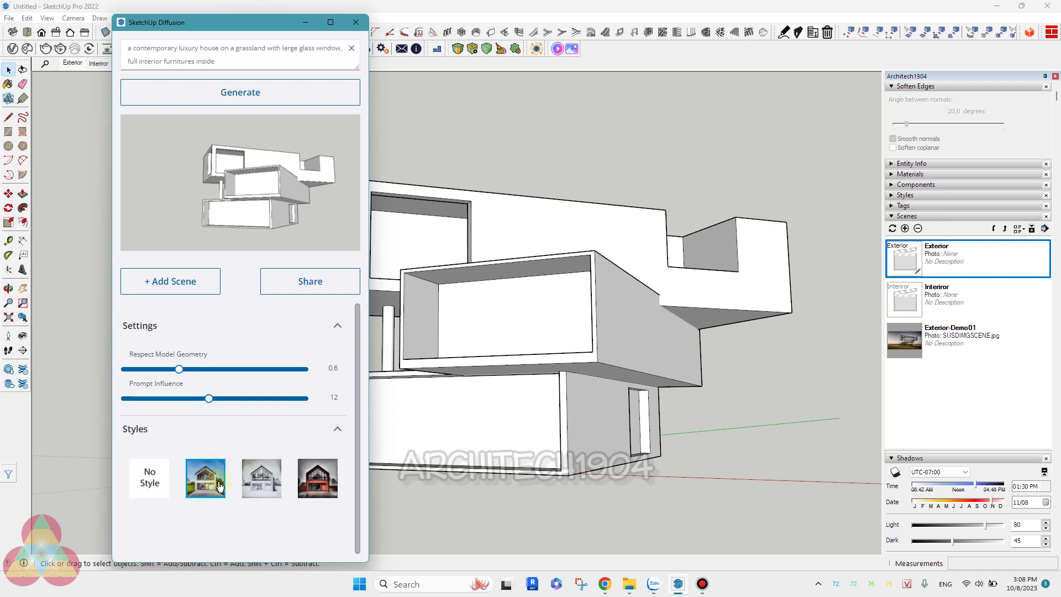
pyautogui.click(254, 486)
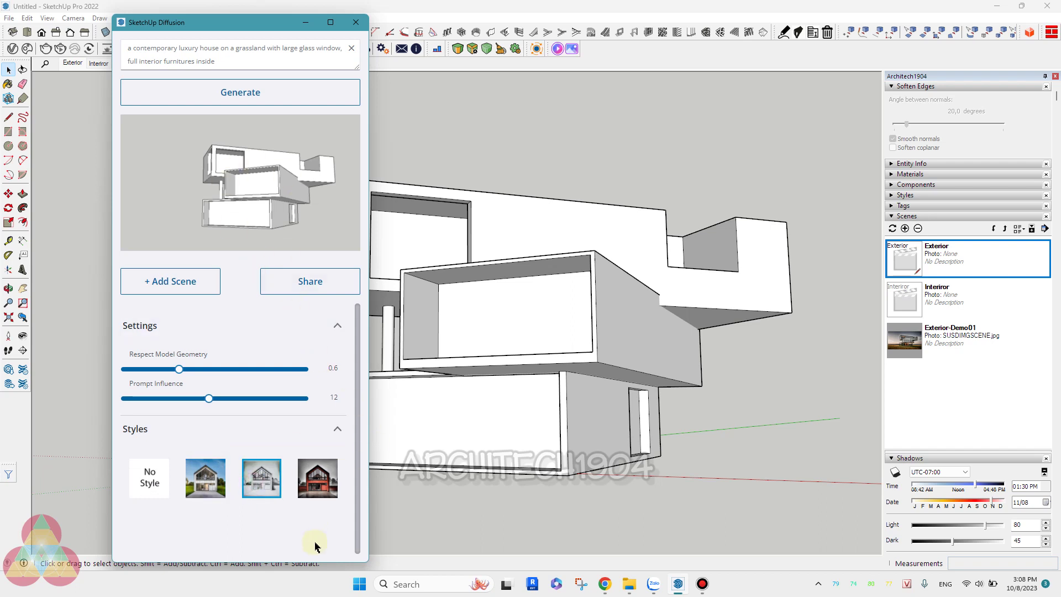
pyautogui.click(323, 486)
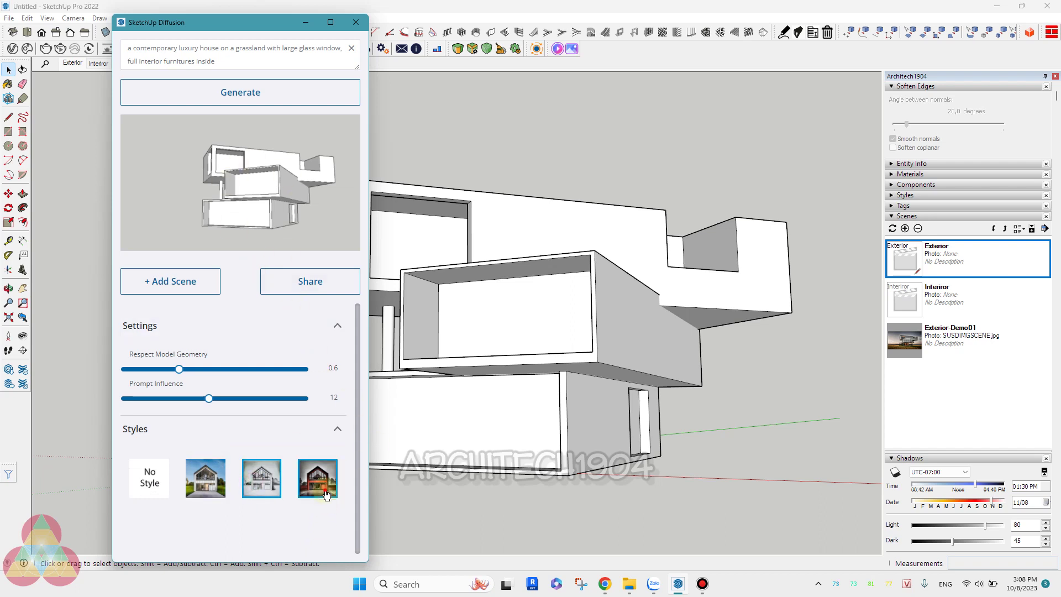
pyautogui.click(204, 492)
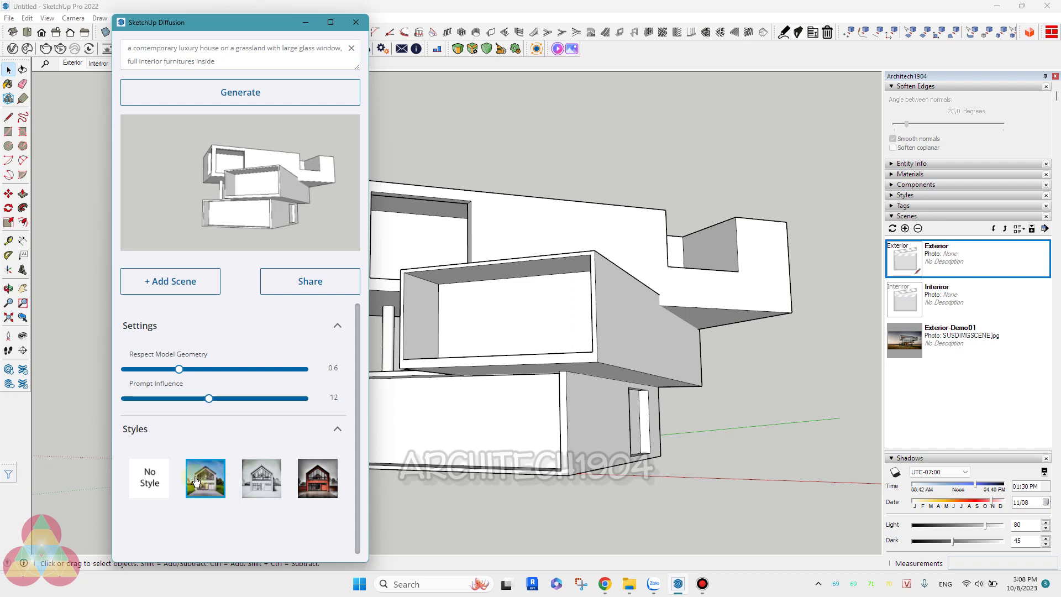
# Step: Generate renders and compare the two interior results, ending on the first
pyautogui.click(211, 92)
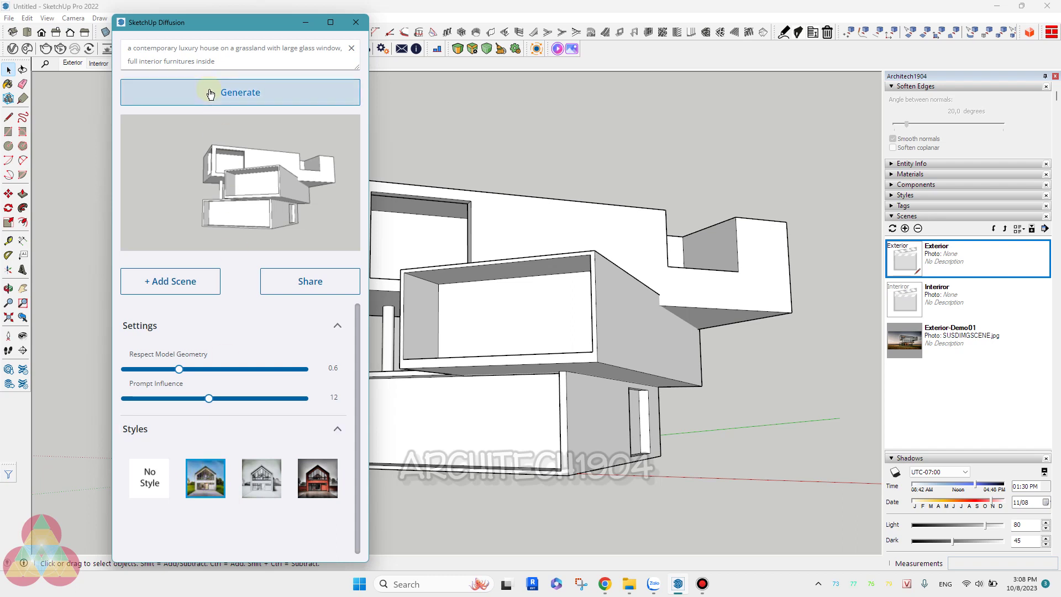
pyautogui.click(215, 94)
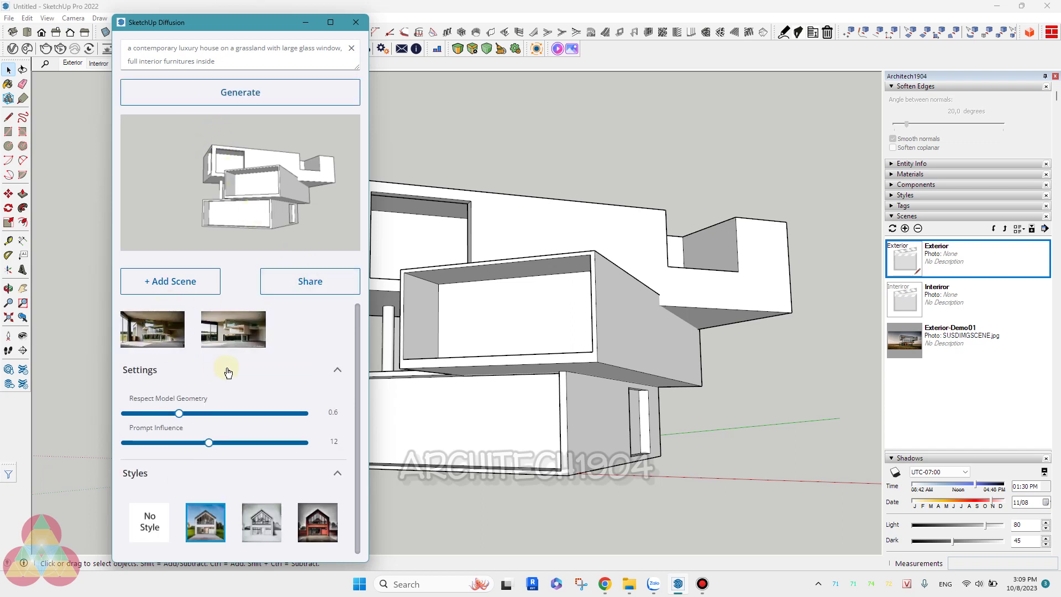
pyautogui.click(220, 334)
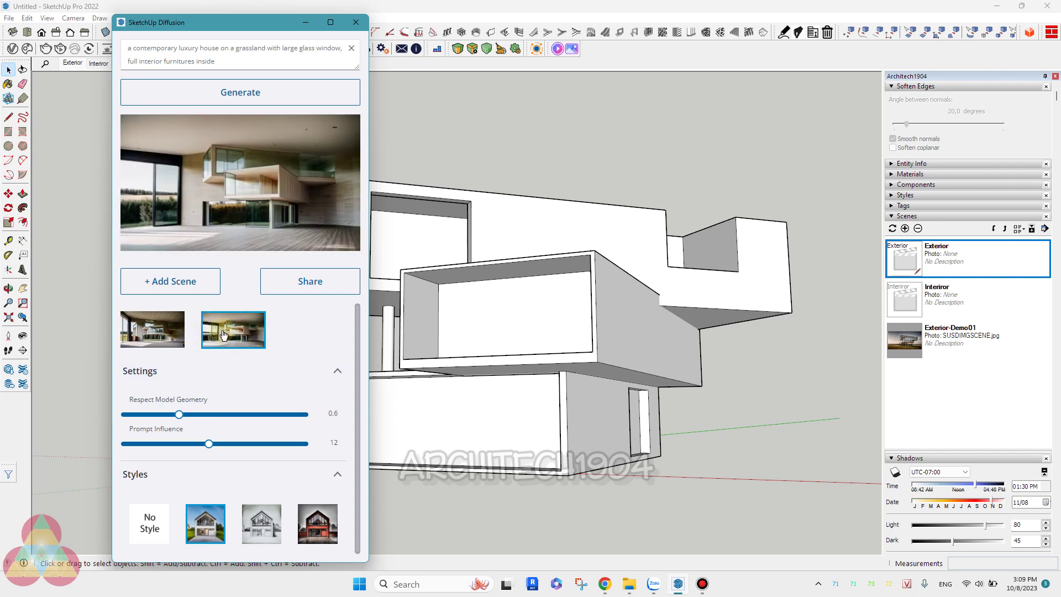
pyautogui.click(166, 331)
pyautogui.click(235, 330)
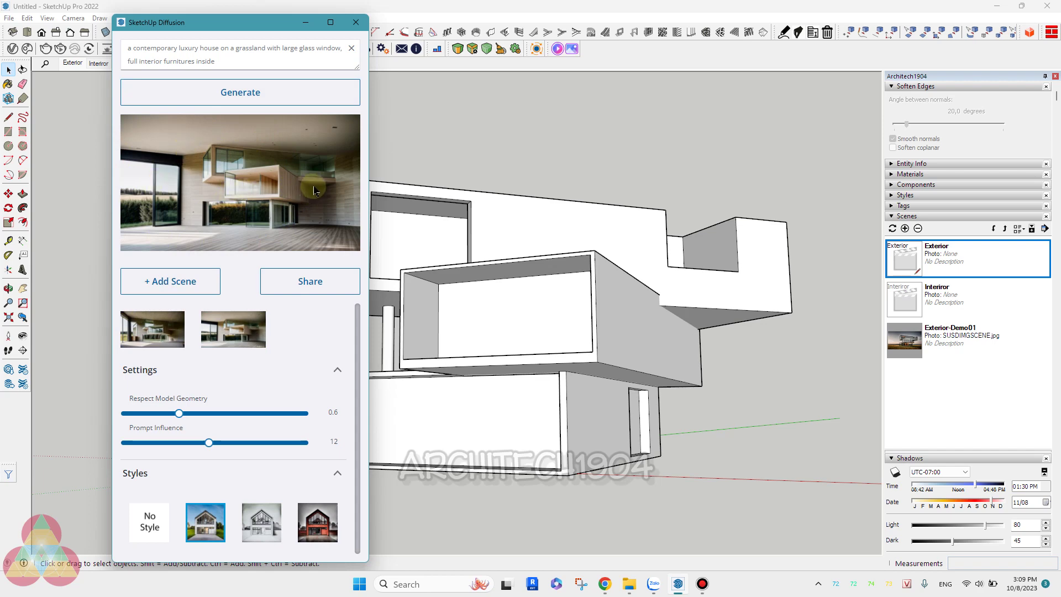
pyautogui.click(169, 339)
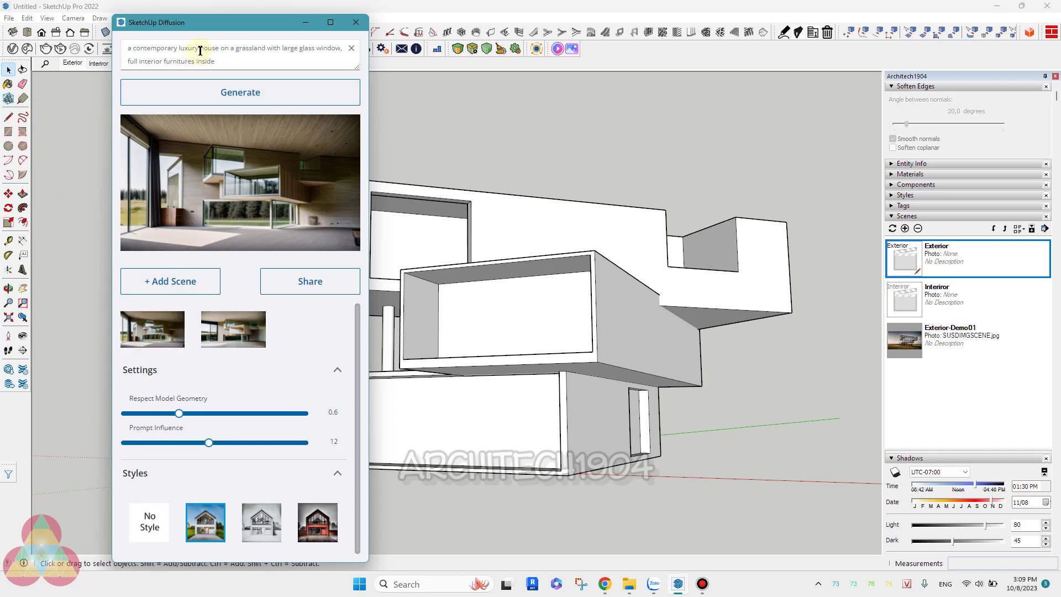
# Step: Change the prompt to 'house exterior', raise Respect Model Geometry to 0.9, and regenerate
pyautogui.click(226, 64)
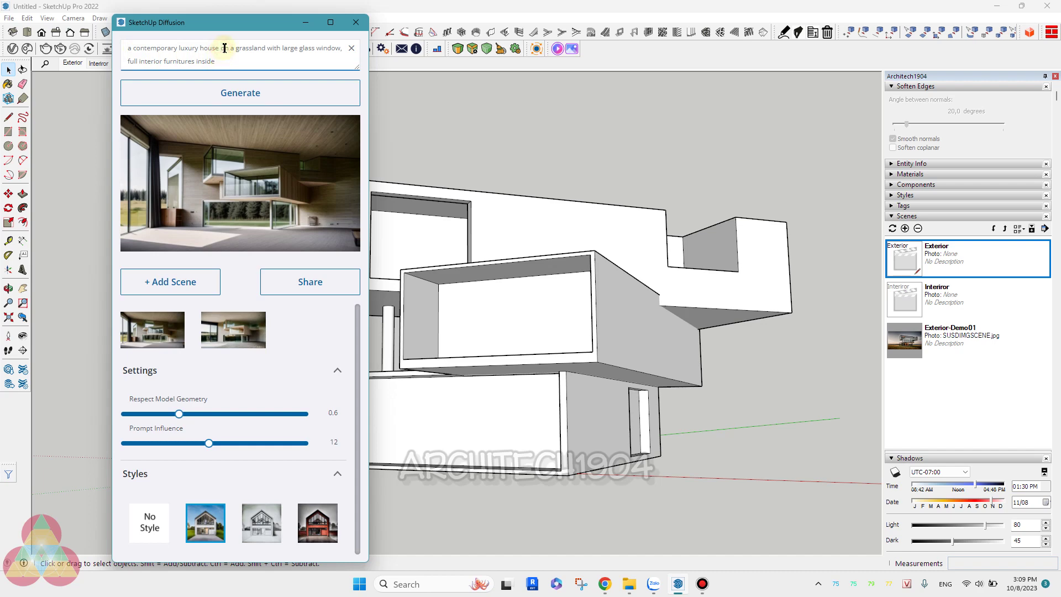
pyautogui.write('up')
pyautogui.write('terior')
pyautogui.moveTo(179, 414); pyautogui.dragTo(208, 415)
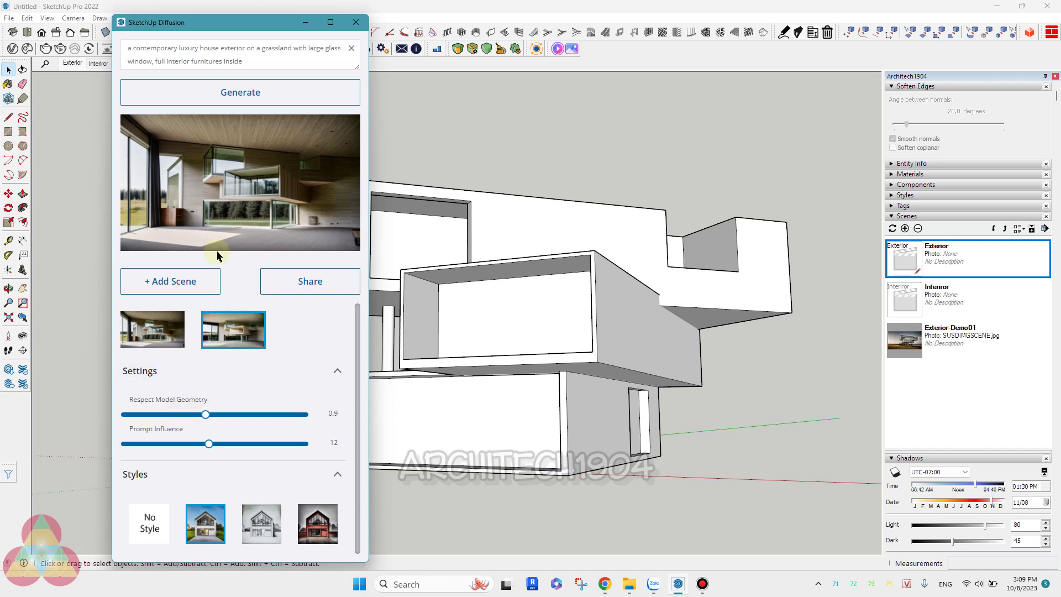
pyautogui.click(214, 97)
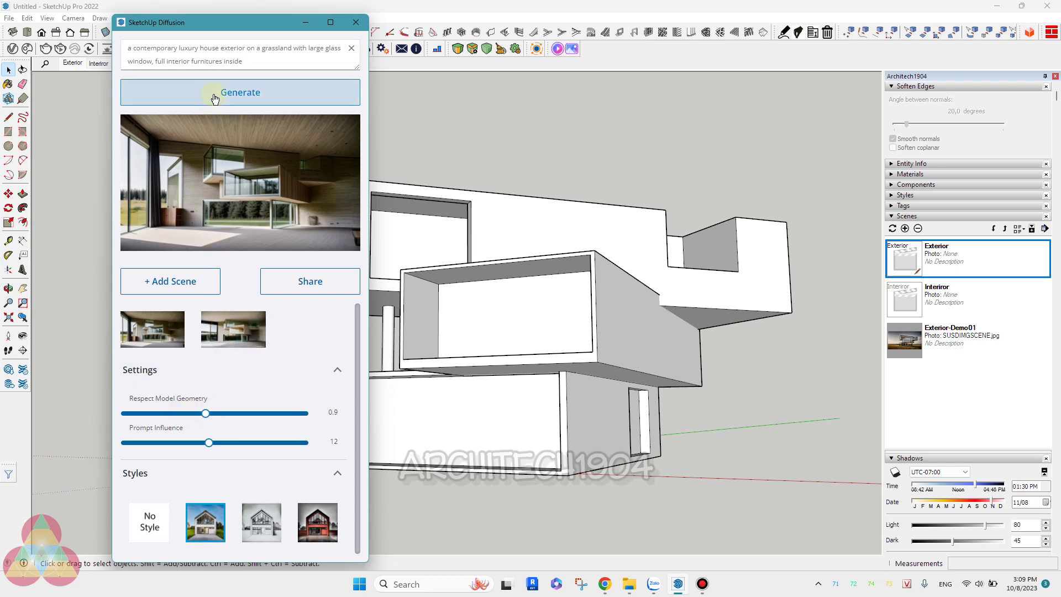
pyautogui.click(204, 104)
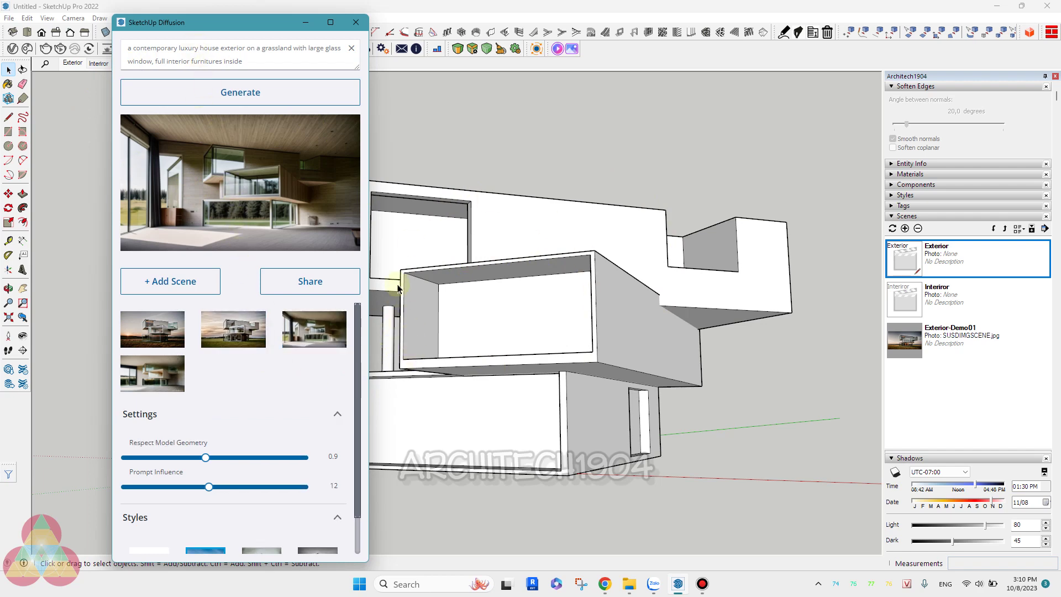
# Step: Preview the sunset glass-house render in a moved, widened Diffusion window
pyautogui.click(160, 329)
pyautogui.click(236, 333)
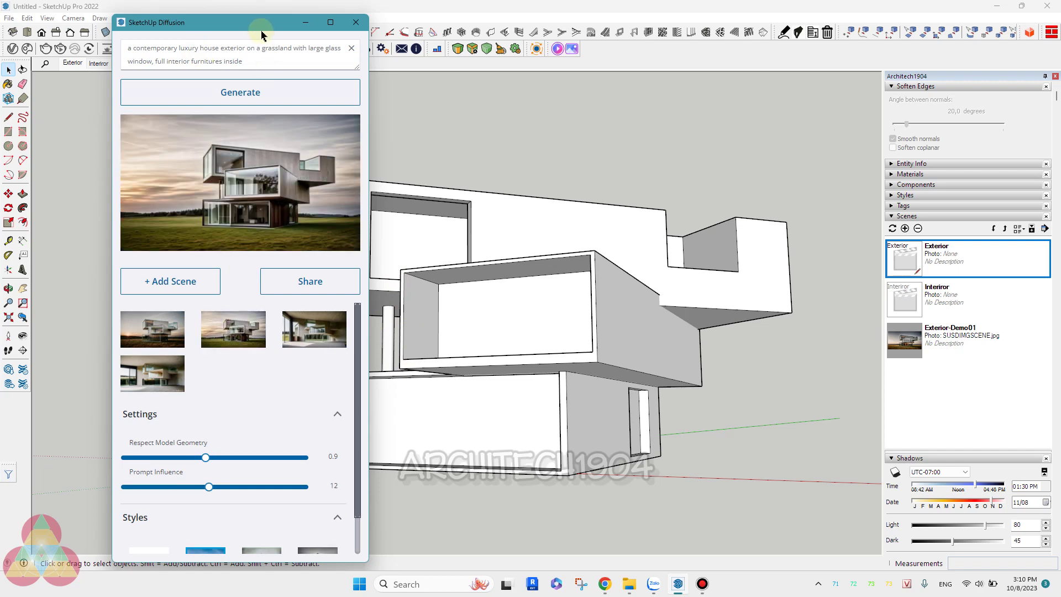
pyautogui.moveTo(318, 23); pyautogui.dragTo(787, 34)
pyautogui.click(634, 331)
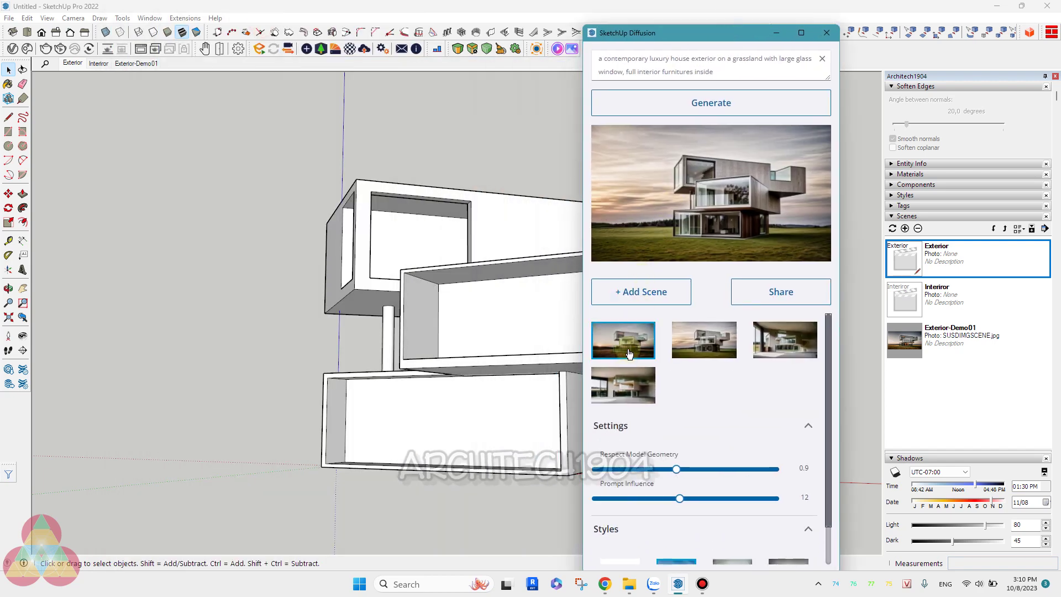
pyautogui.moveTo(583, 203); pyautogui.dragTo(237, 247)
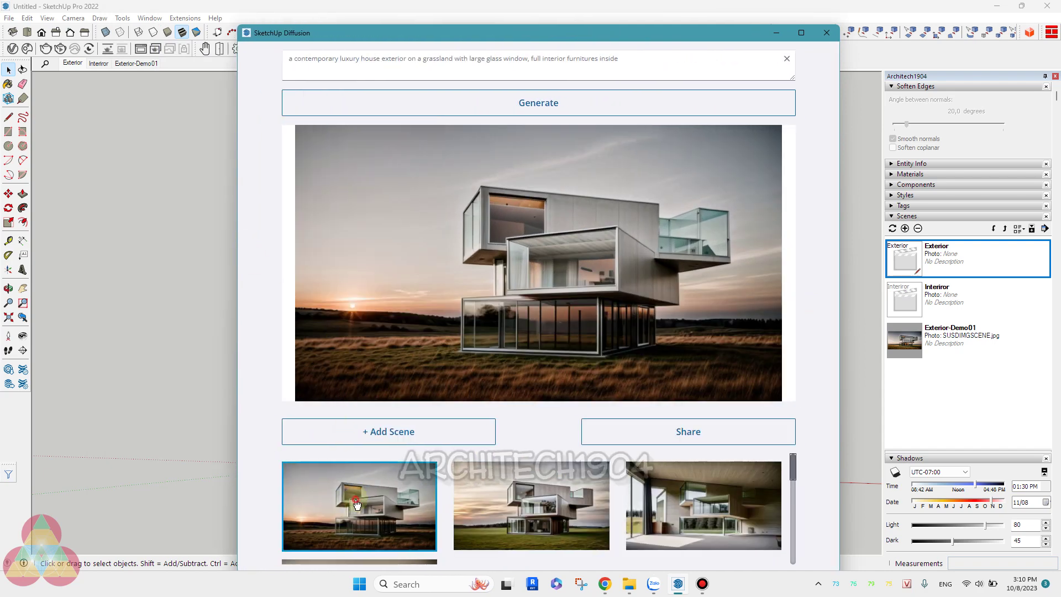
# Step: Save the sunset glass-house render as a new scene
pyautogui.click(526, 492)
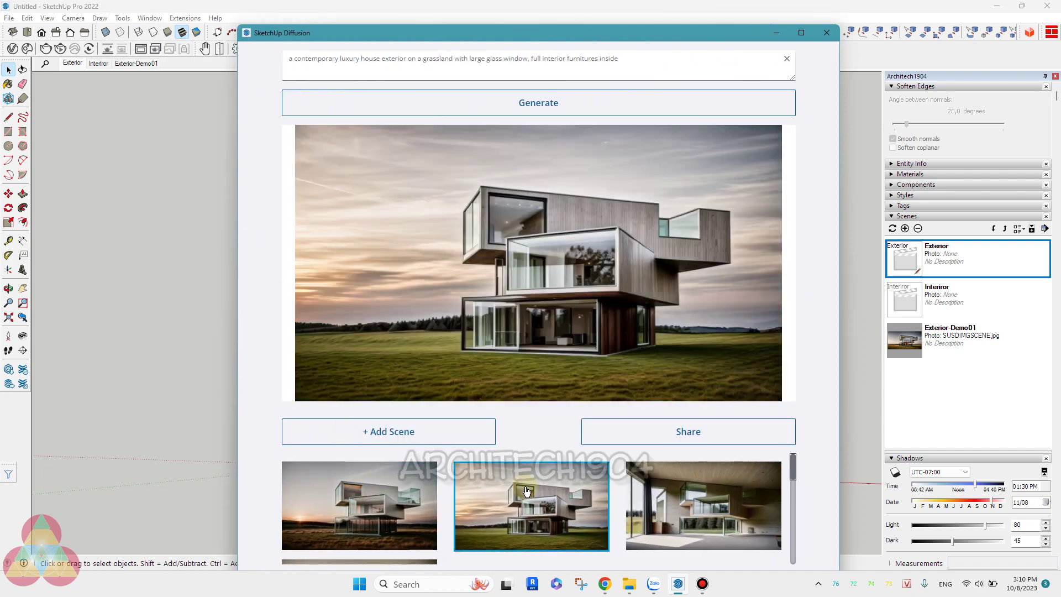
pyautogui.click(400, 522)
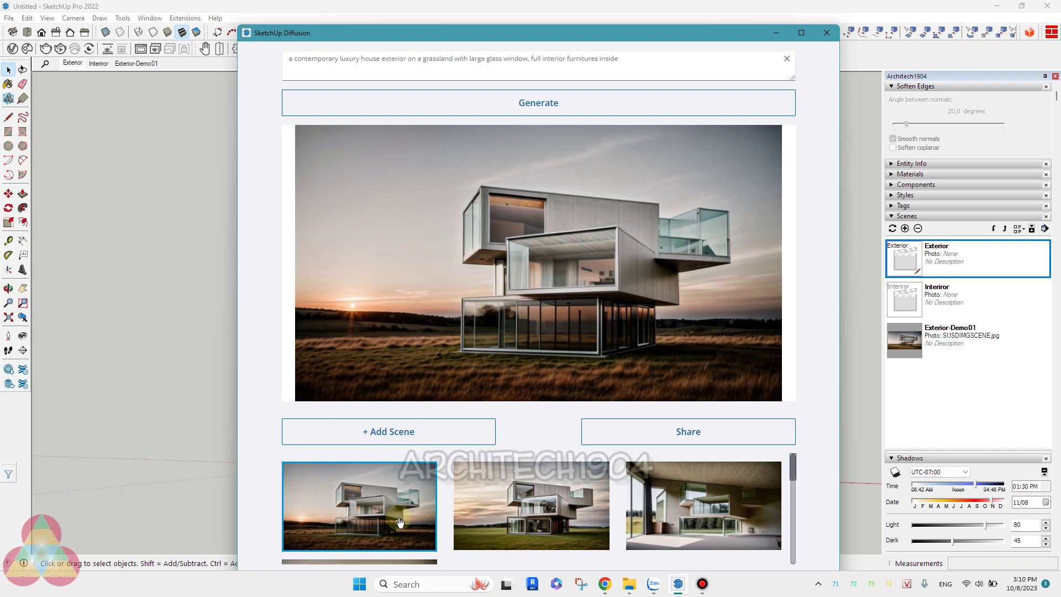
pyautogui.click(380, 437)
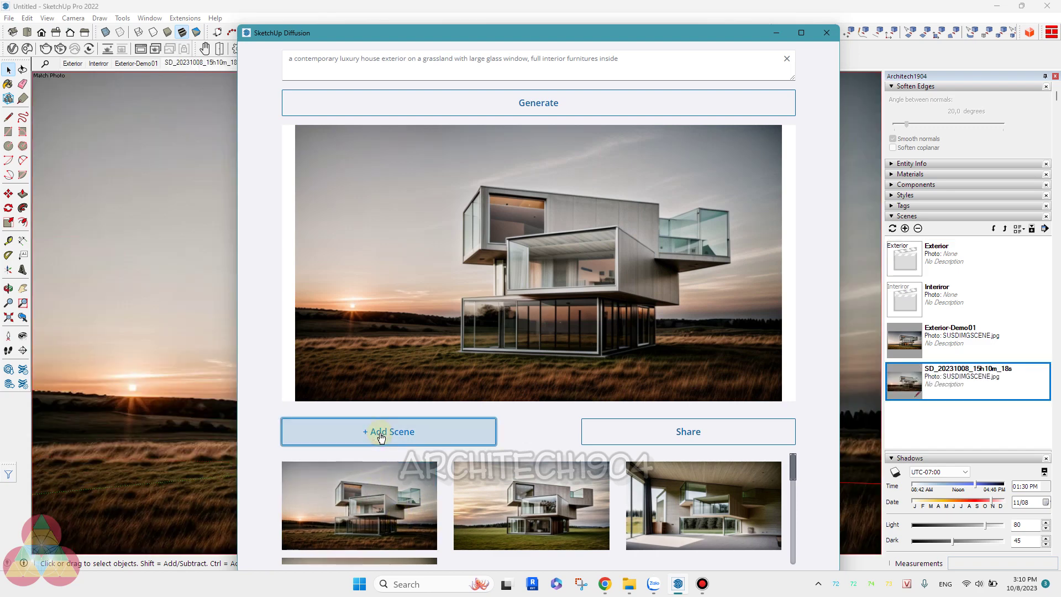
pyautogui.moveTo(412, 41)
pyautogui.mouseDown()
pyautogui.moveTo(317, 313)
pyautogui.moveTo(357, 316)
pyautogui.moveTo(38, 160)
pyautogui.moveTo(457, 371)
pyautogui.moveTo(367, 172)
pyautogui.moveTo(257, 246)
pyautogui.moveTo(278, 320)
pyautogui.moveTo(486, 230)
pyautogui.moveTo(298, 64)
pyautogui.moveTo(346, 123)
pyautogui.moveTo(568, 135)
pyautogui.moveTo(307, 145)
pyautogui.moveTo(307, 105)
pyautogui.moveTo(359, 150)
pyautogui.moveTo(456, 165)
pyautogui.moveTo(298, 307)
pyautogui.moveTo(356, 355)
pyautogui.moveTo(372, 166)
pyautogui.moveTo(466, 155)
pyautogui.moveTo(270, 155)
pyautogui.moveTo(456, 151)
pyautogui.moveTo(218, 213)
pyautogui.moveTo(409, 126)
pyautogui.moveTo(378, 192)
pyautogui.moveTo(303, 111)
pyautogui.moveTo(300, 243)
pyautogui.moveTo(386, 173)
pyautogui.moveTo(304, 86)
pyautogui.mouseUp()
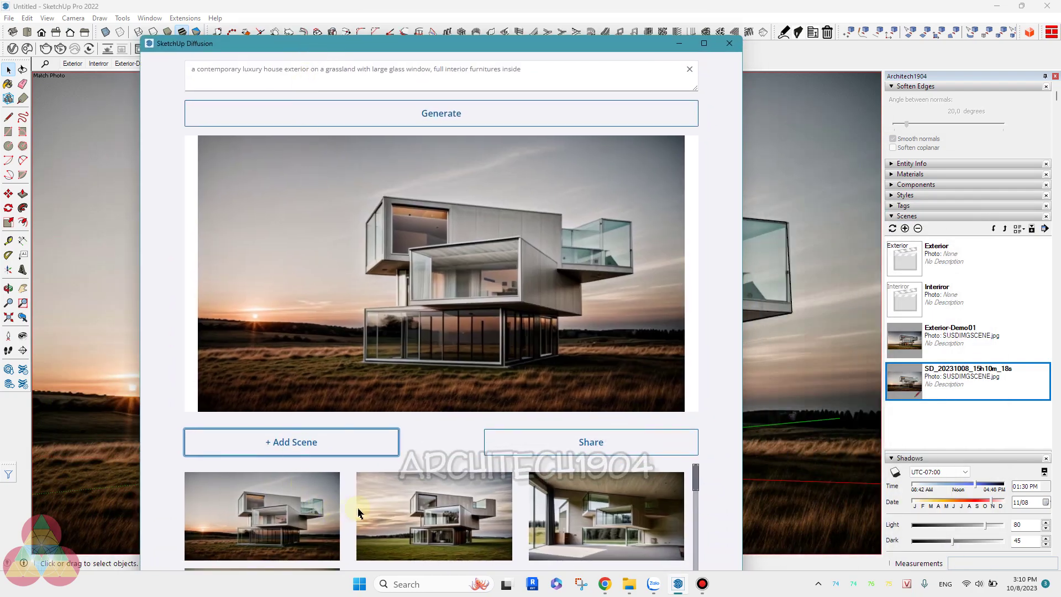
# Step: Save the wooden-house render as a second scene and close the Diffusion window
pyautogui.click(399, 507)
pyautogui.moveTo(407, 40)
pyautogui.mouseDown()
pyautogui.moveTo(422, 10)
pyautogui.moveTo(308, 107)
pyautogui.mouseUp()
pyautogui.click(342, 404)
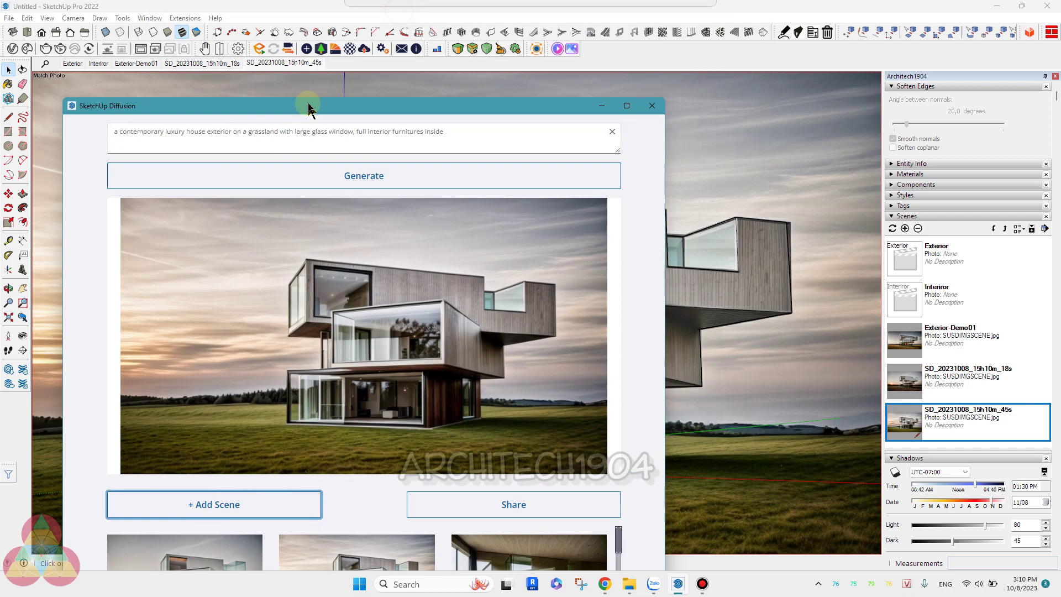
pyautogui.click(651, 108)
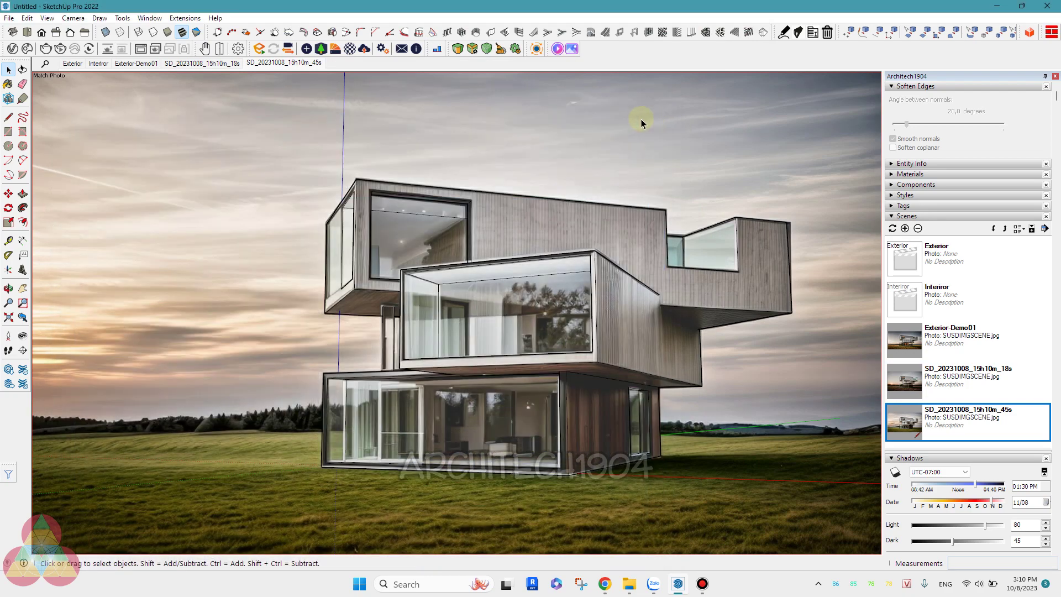
pyautogui.click(219, 67)
pyautogui.click(364, 76)
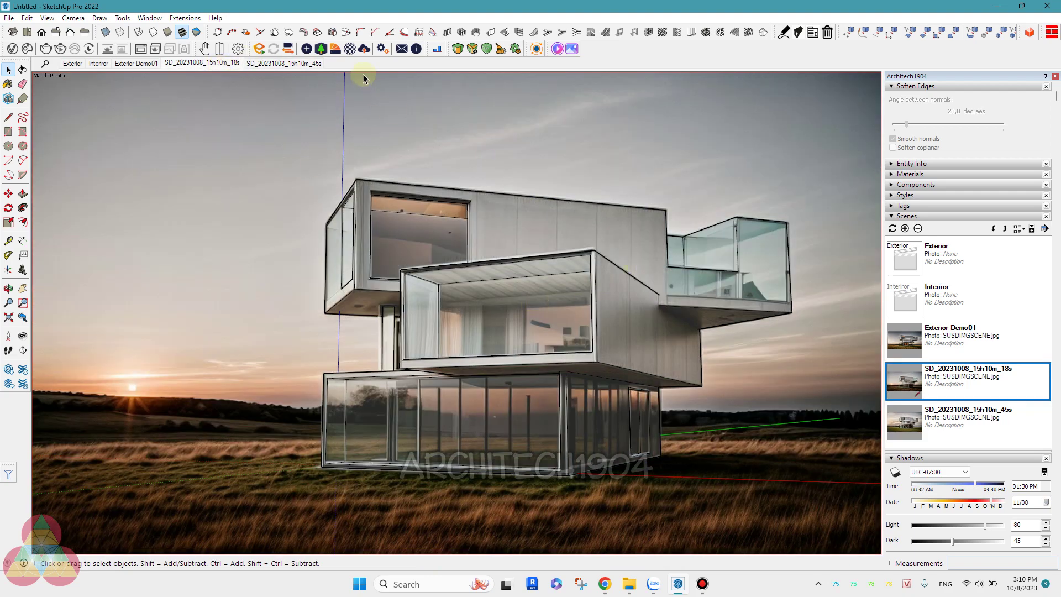
pyautogui.click(295, 64)
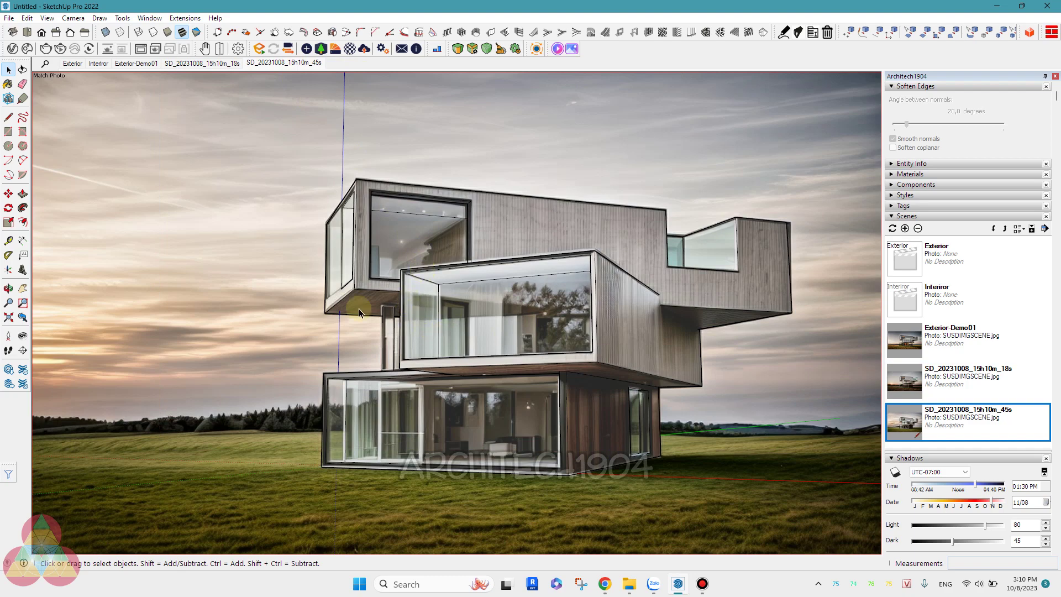
pyautogui.click(504, 221)
pyautogui.click(594, 374)
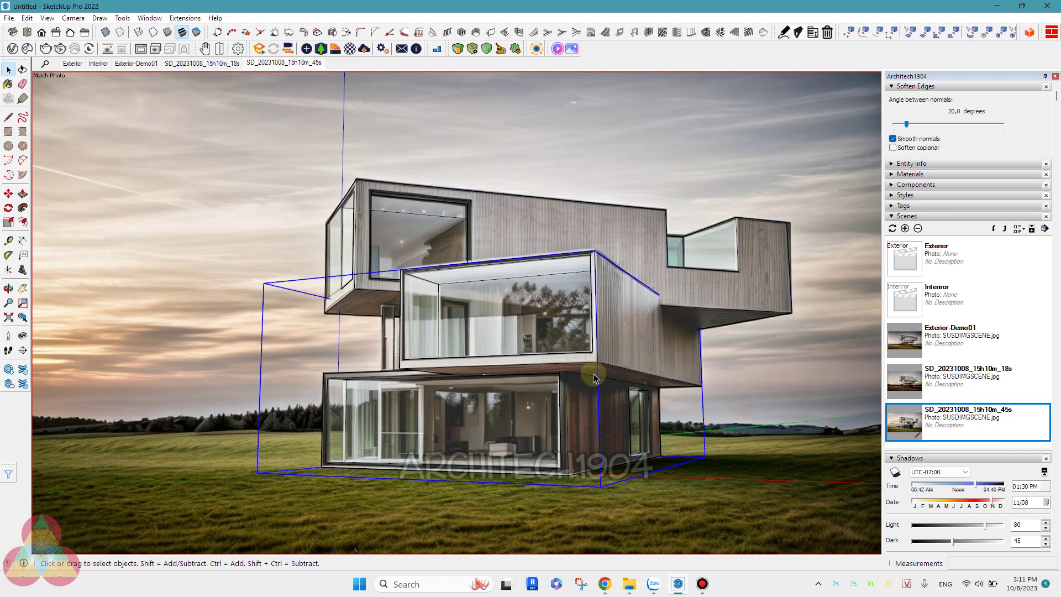
pyautogui.click(72, 64)
pyautogui.click(212, 64)
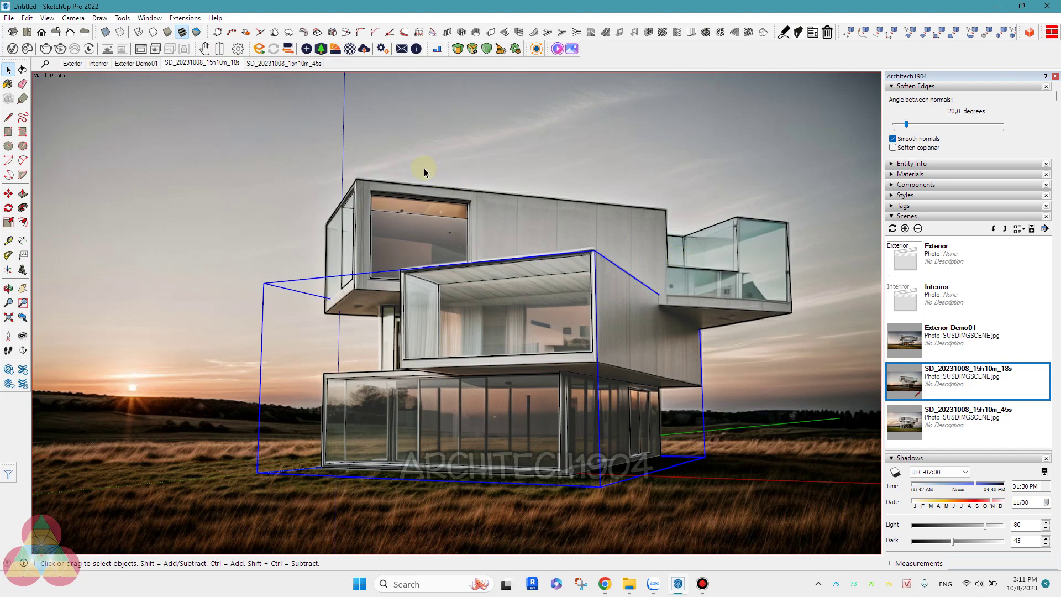
pyautogui.click(299, 64)
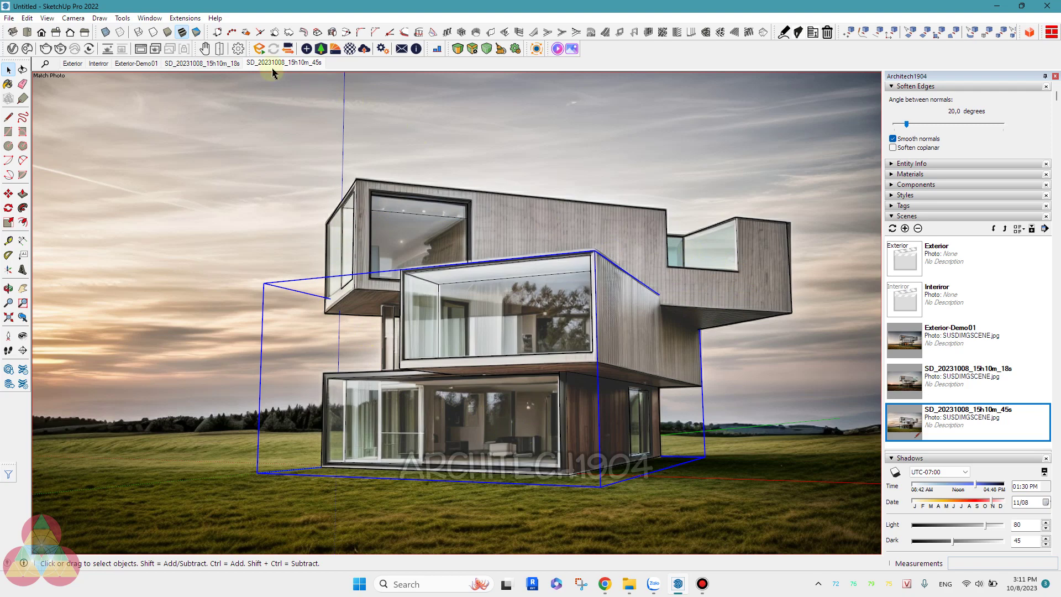
pyautogui.click(231, 62)
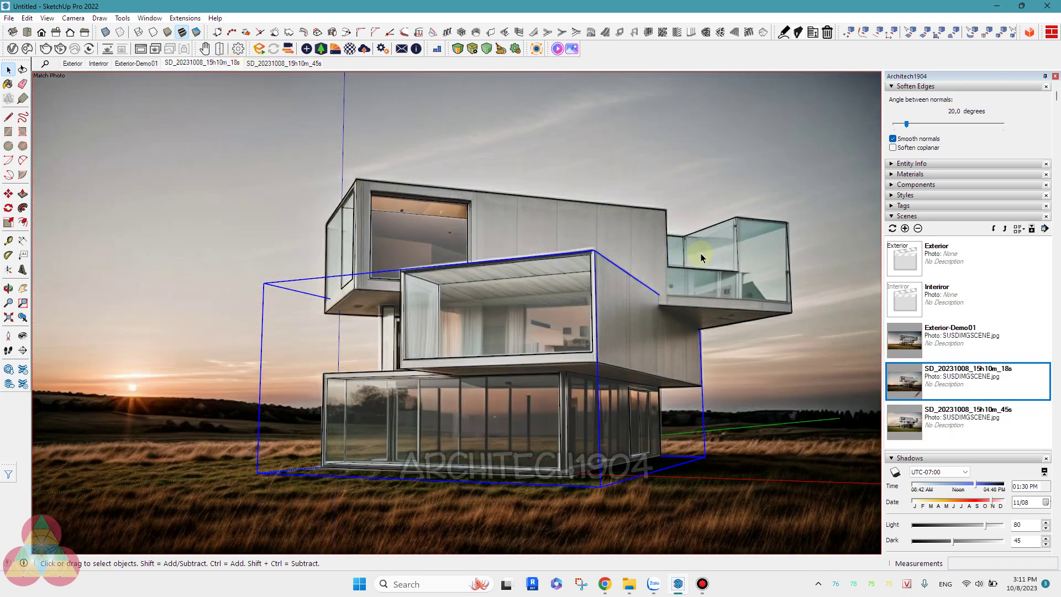
pyautogui.click(284, 63)
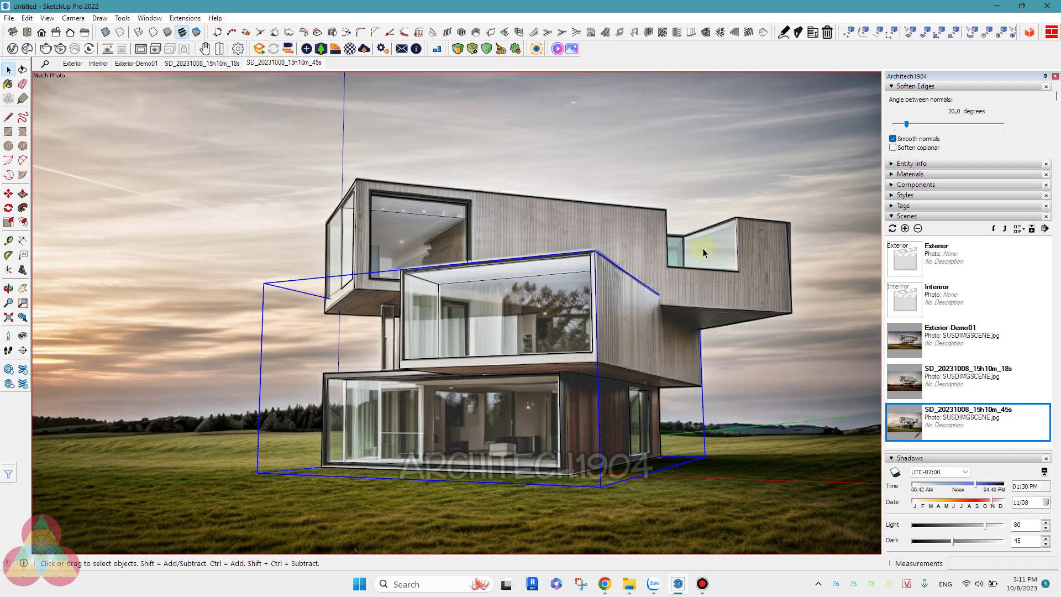
pyautogui.click(701, 253)
# Step: Inside the upper box group, offset the small end face and push it 218 mm
pyautogui.doubleClick(701, 253)
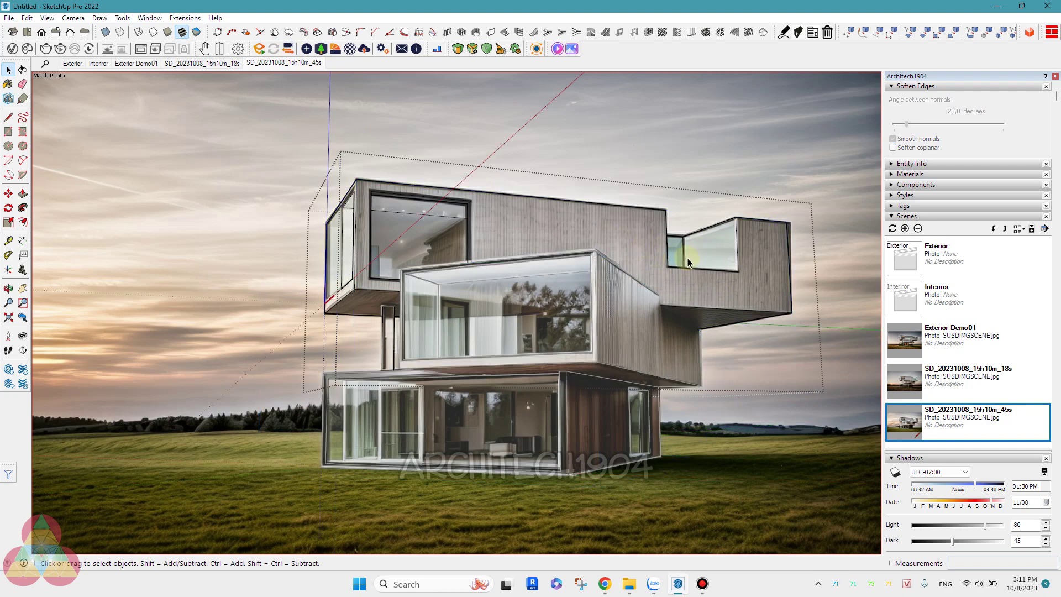
pyautogui.press('r')
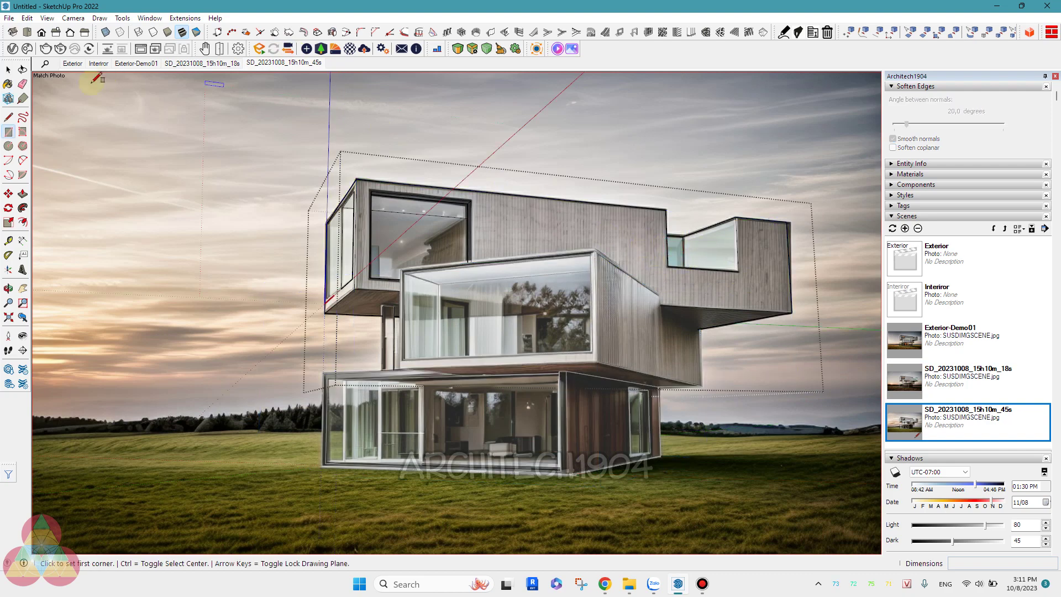
pyautogui.click(23, 222)
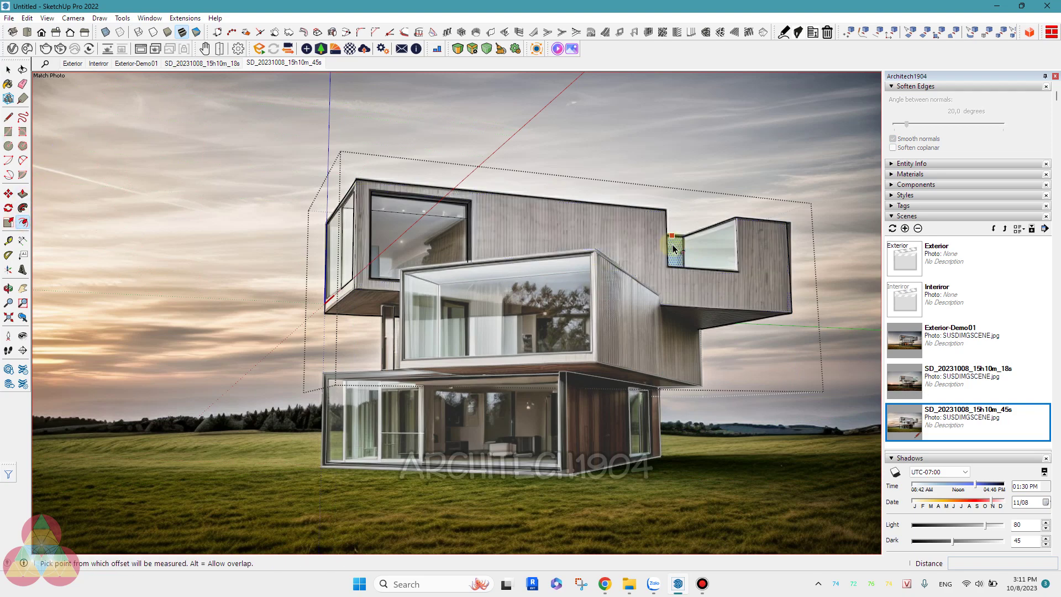
pyautogui.click(673, 245)
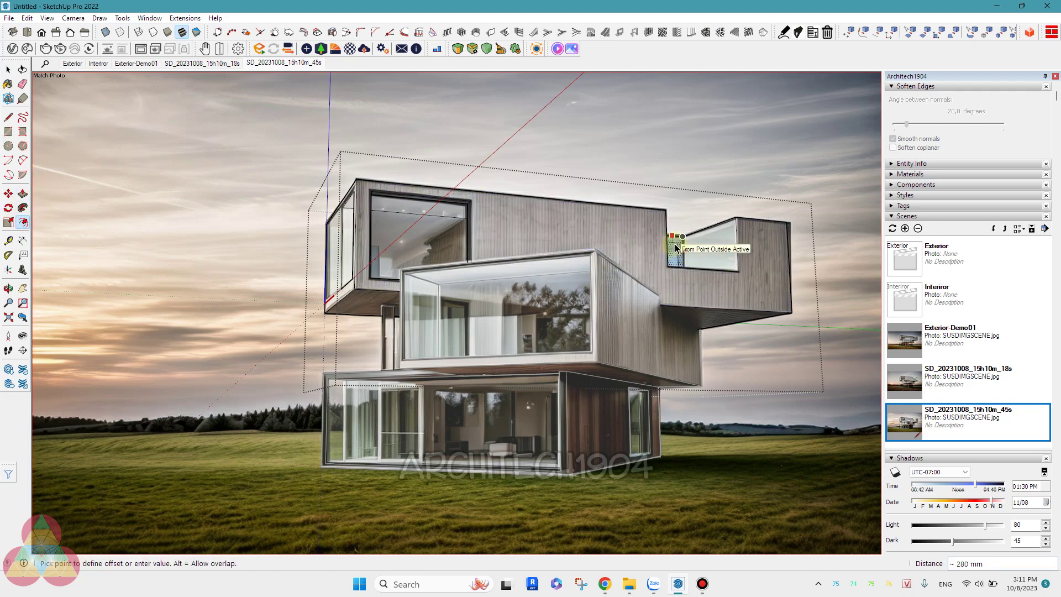
pyautogui.click(674, 249)
pyautogui.press('p')
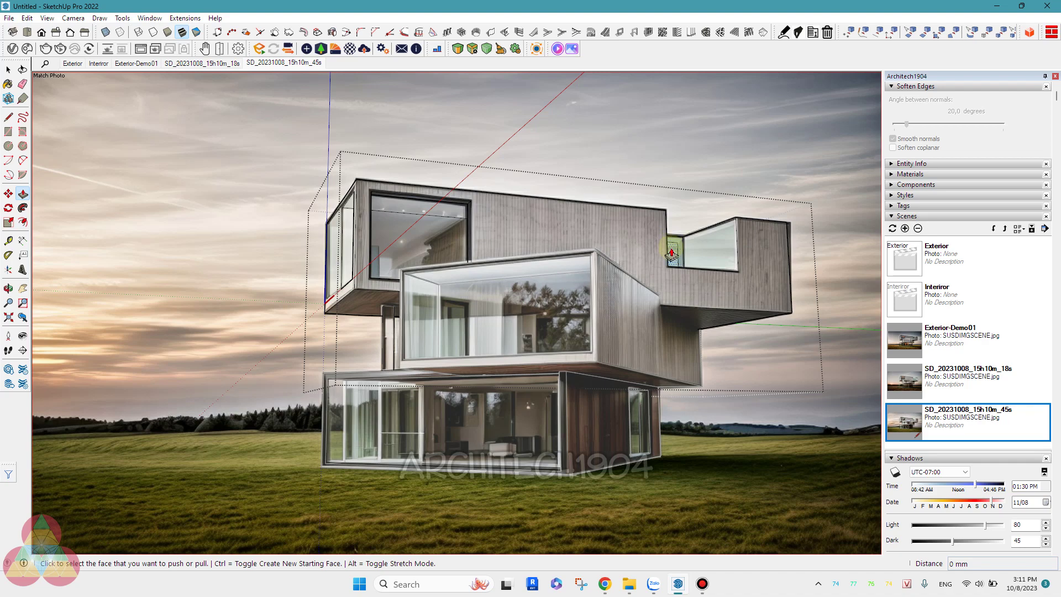
pyautogui.click(671, 246)
pyautogui.click(668, 253)
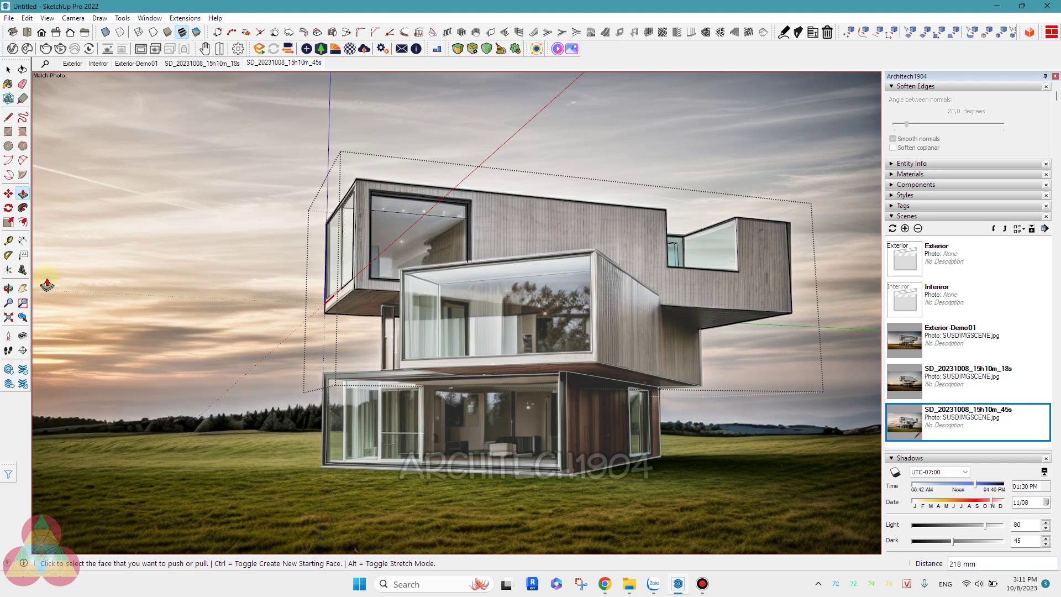
# Step: Abandon an offset on the upper window face, orbit, and return to scene SD_20231008_15h10m_45s
pyautogui.click(22, 223)
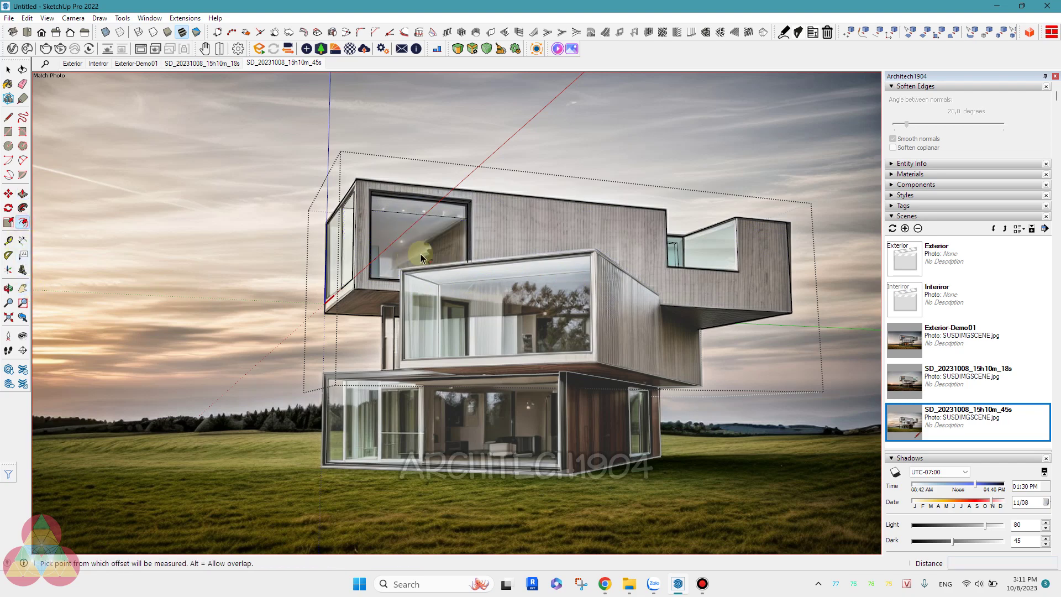
pyautogui.click(391, 212)
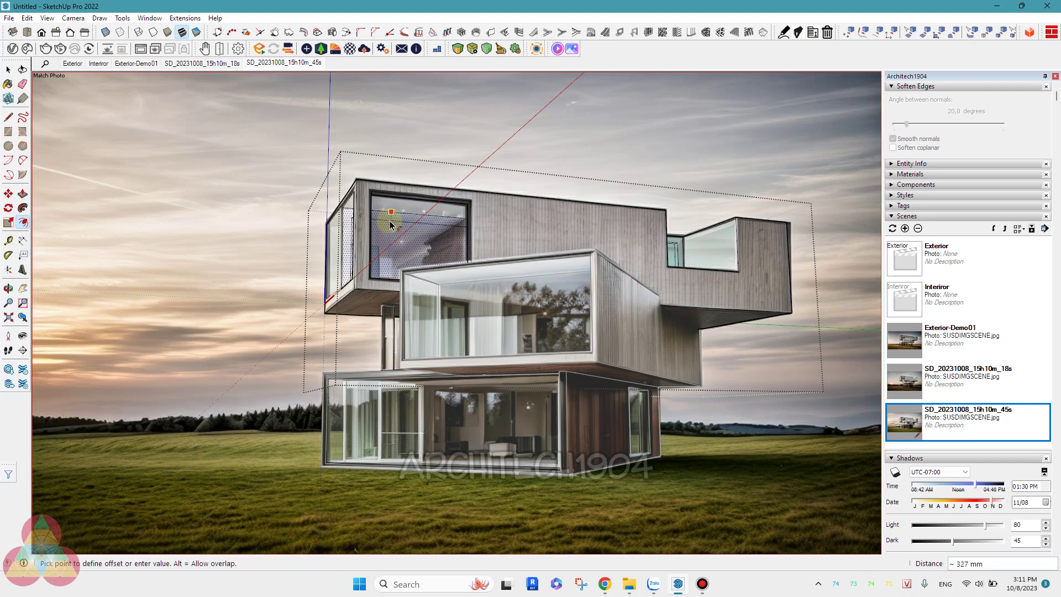
pyautogui.press('Escape')
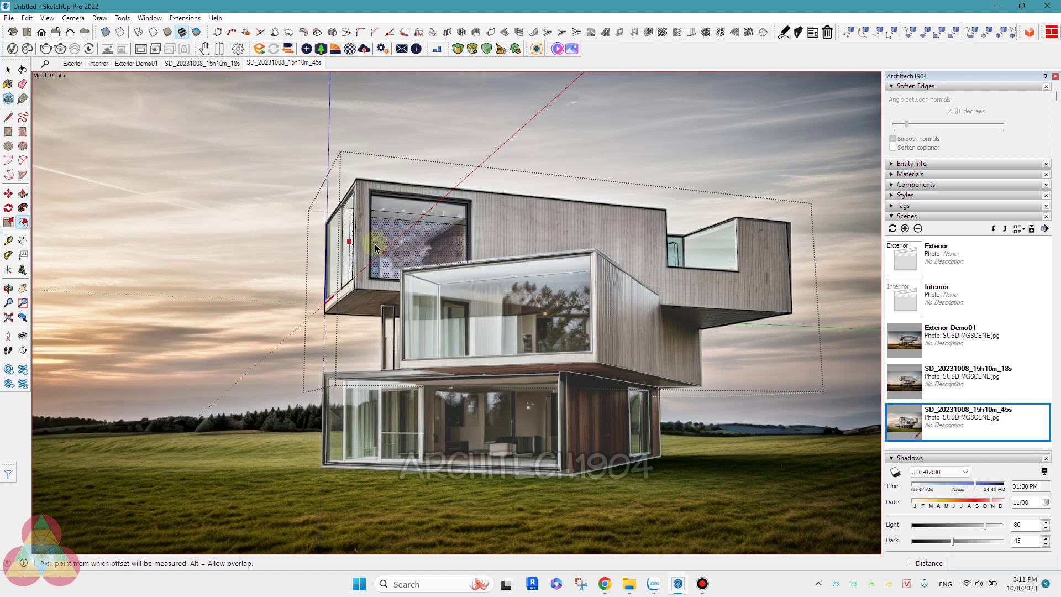
pyautogui.press('p')
pyautogui.click(380, 244)
pyautogui.moveTo(380, 244); pyautogui.dragTo(491, 303, button='middle')
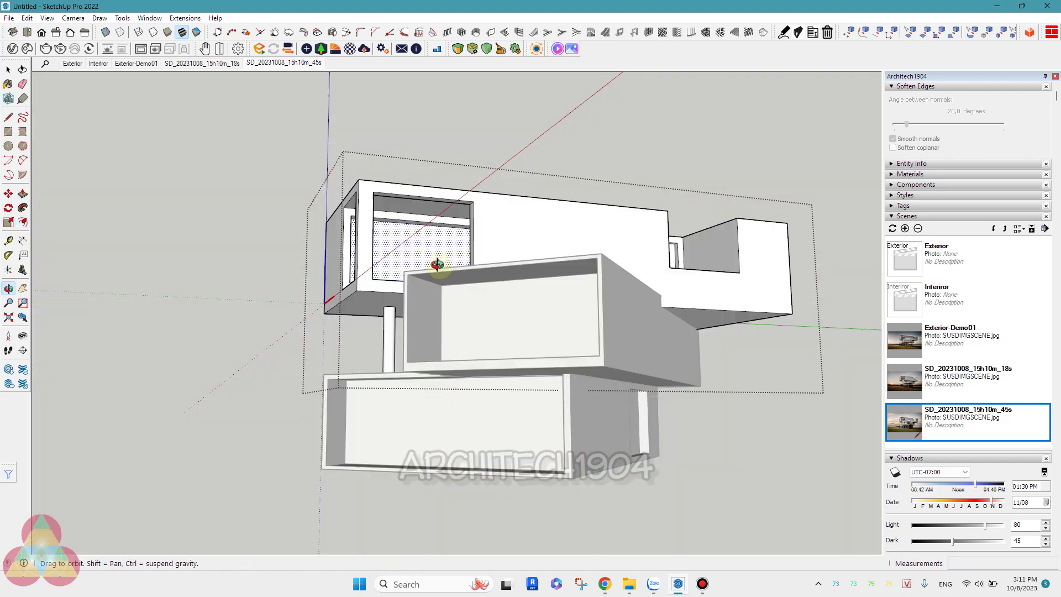
pyautogui.moveTo(423, 315)
pyautogui.mouseDown()
pyautogui.moveTo(225, 300)
pyautogui.moveTo(509, 324)
pyautogui.moveTo(185, 308)
pyautogui.moveTo(267, 267)
pyautogui.moveTo(232, 277)
pyautogui.moveTo(226, 260)
pyautogui.mouseUp()
pyautogui.press('p')
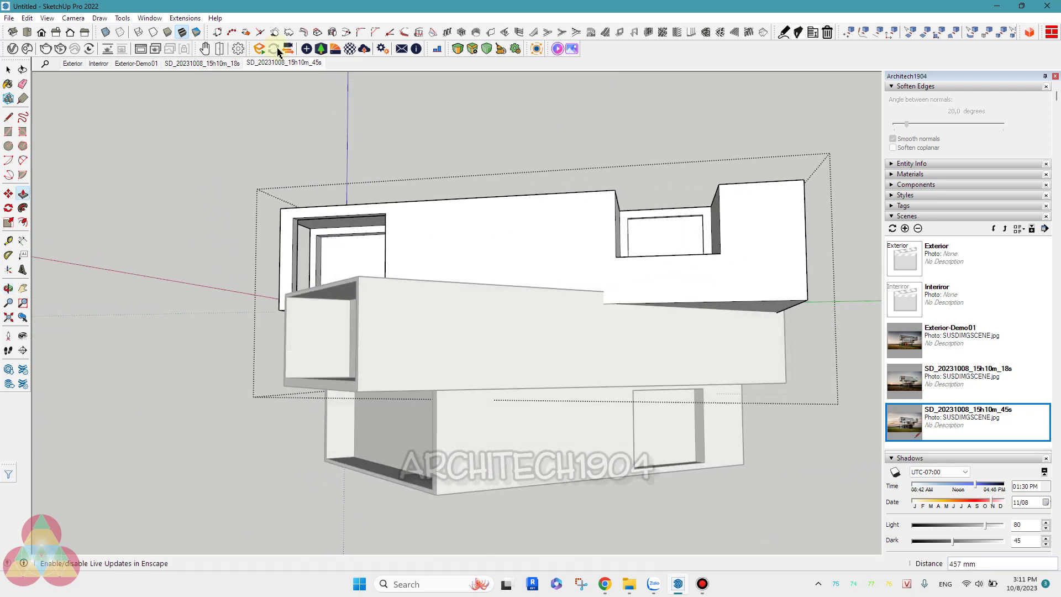
pyautogui.click(273, 63)
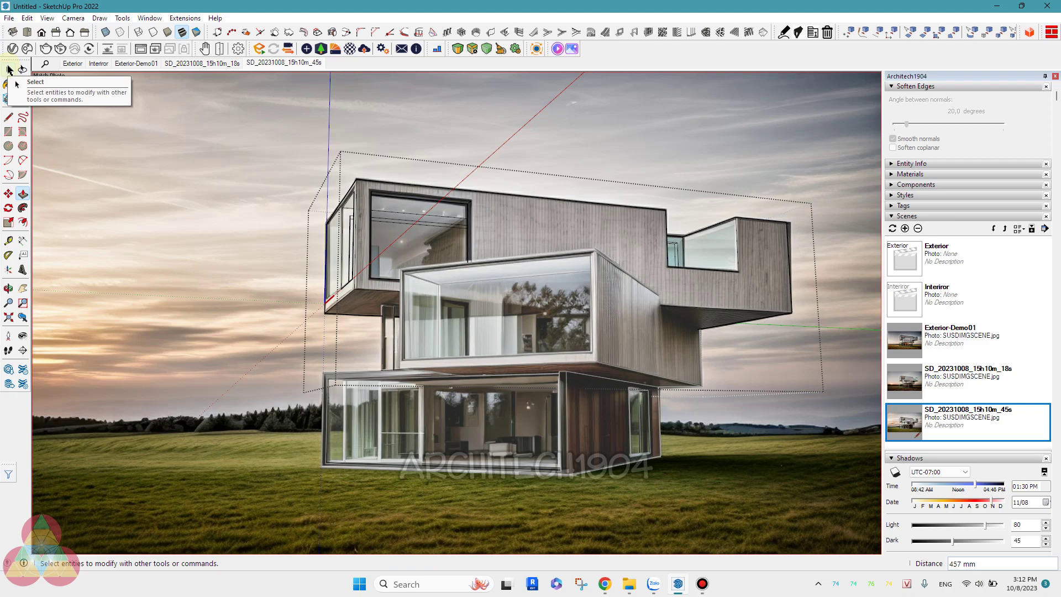
# Step: Switch to the Interiror living-room scene and launch SketchUp Diffusion from Extensions
pyautogui.click(98, 64)
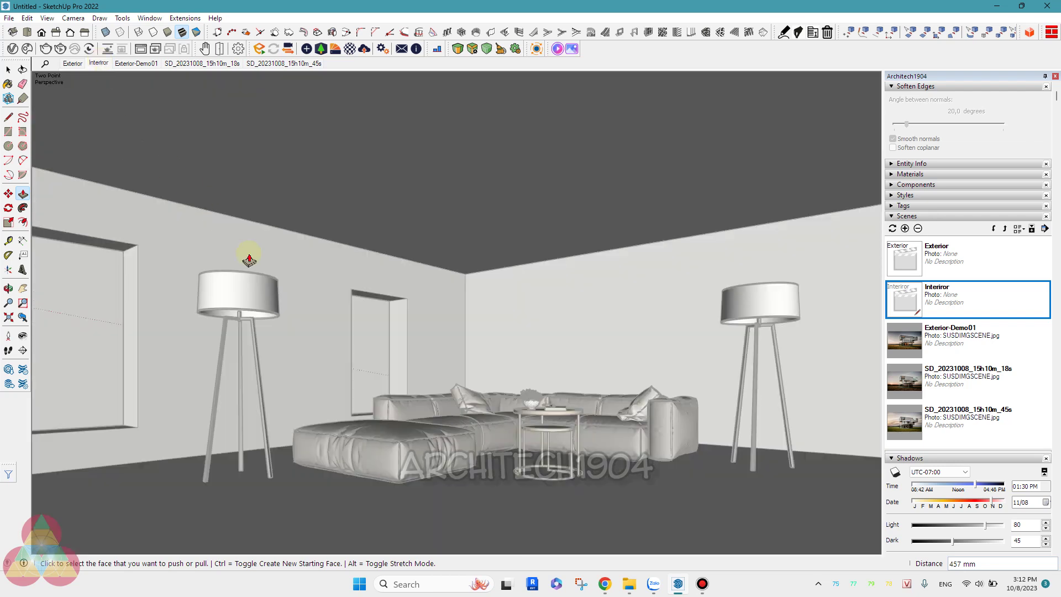
pyautogui.press('space')
pyautogui.click(85, 283)
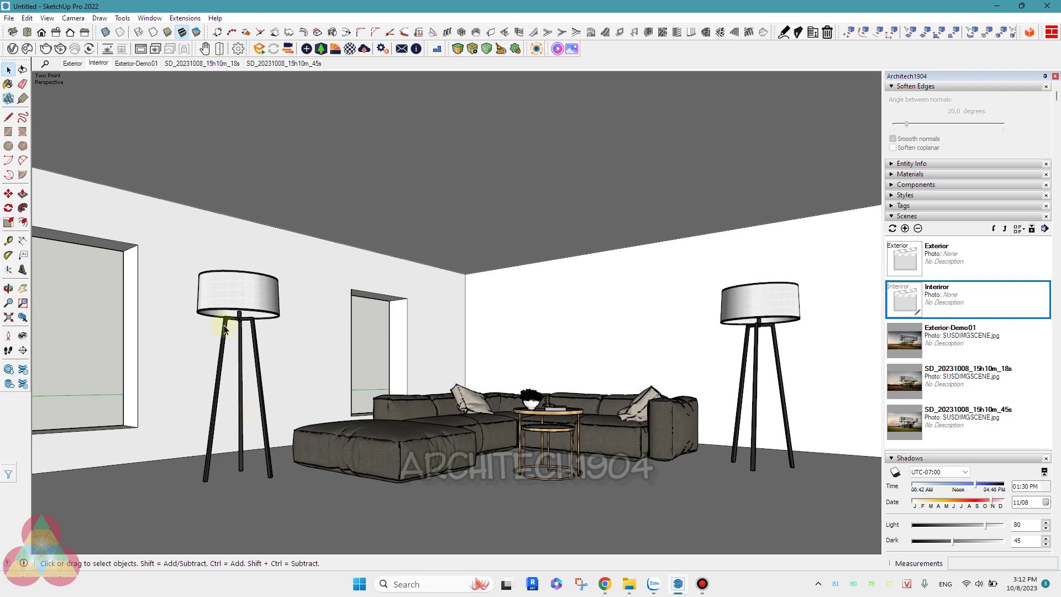
pyautogui.click(184, 18)
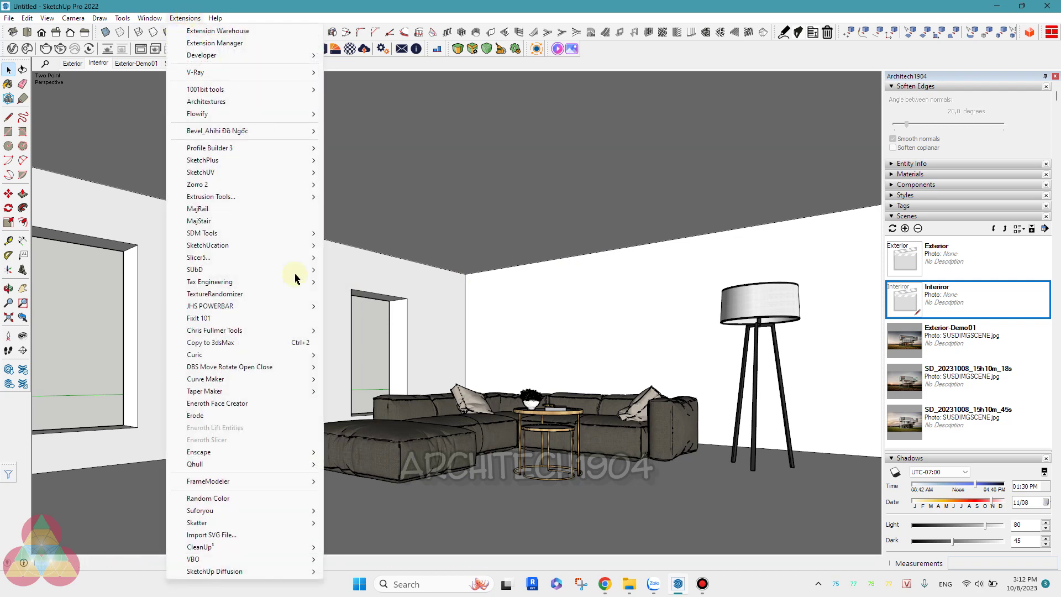
pyautogui.moveTo(214, 571)
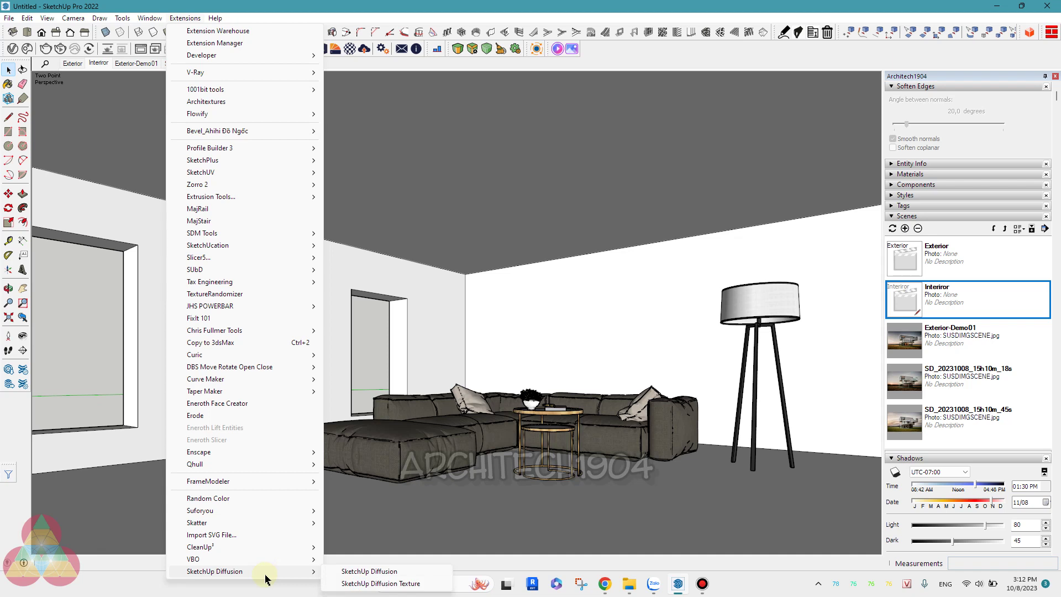
pyautogui.click(365, 573)
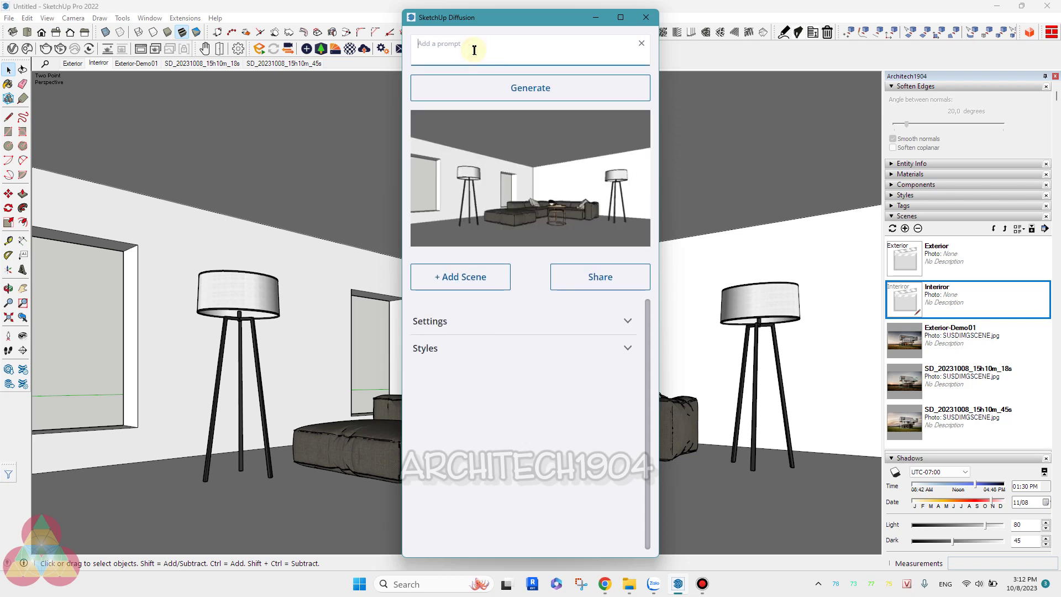
# Step: Paste the minimalist living-room prompt, set Prompt Influence to 12, and generate renders
pyautogui.press('super+v')
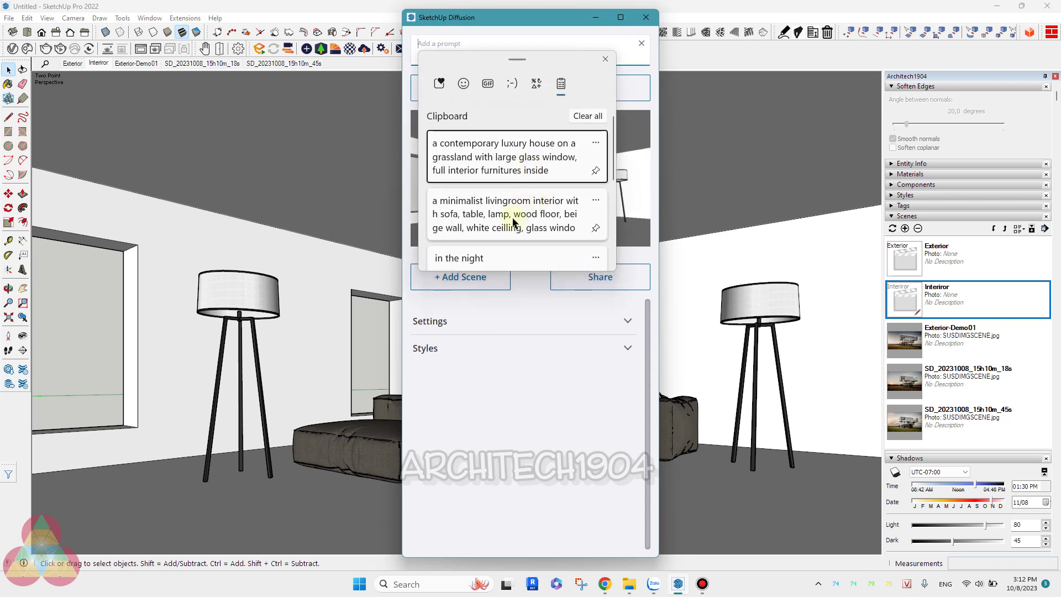
pyautogui.click(513, 221)
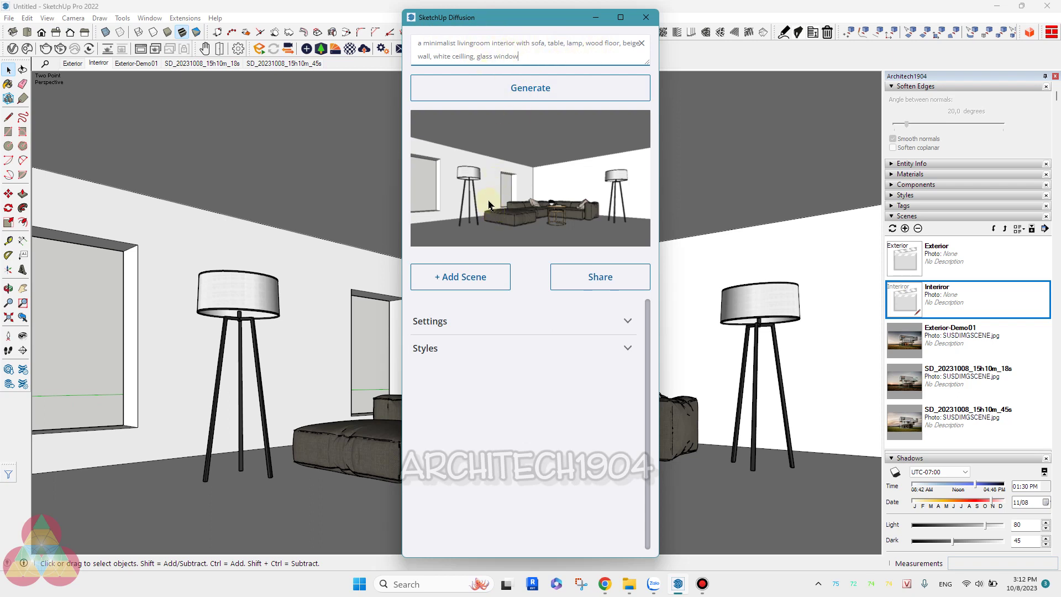
pyautogui.click(474, 328)
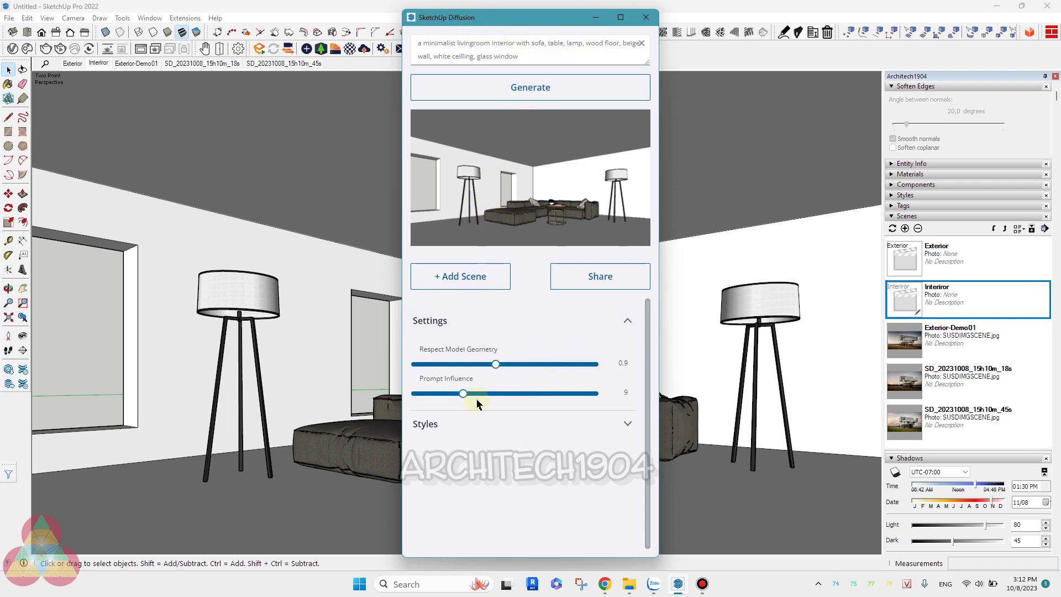
pyautogui.moveTo(466, 399)
pyautogui.mouseDown()
pyautogui.moveTo(522, 406)
pyautogui.moveTo(499, 412)
pyautogui.mouseUp()
pyautogui.click(501, 423)
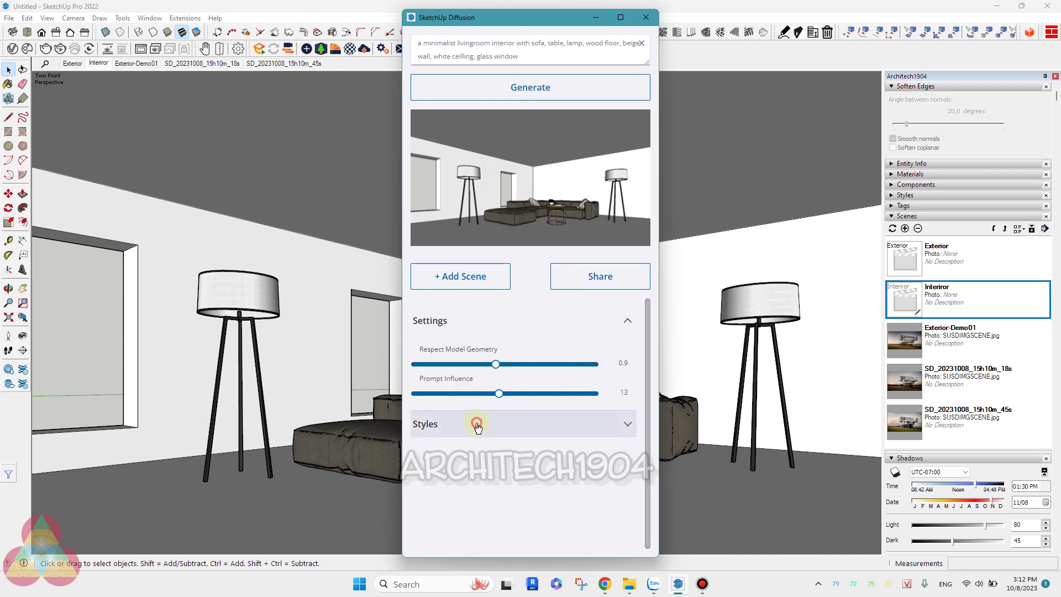
pyautogui.click(494, 475)
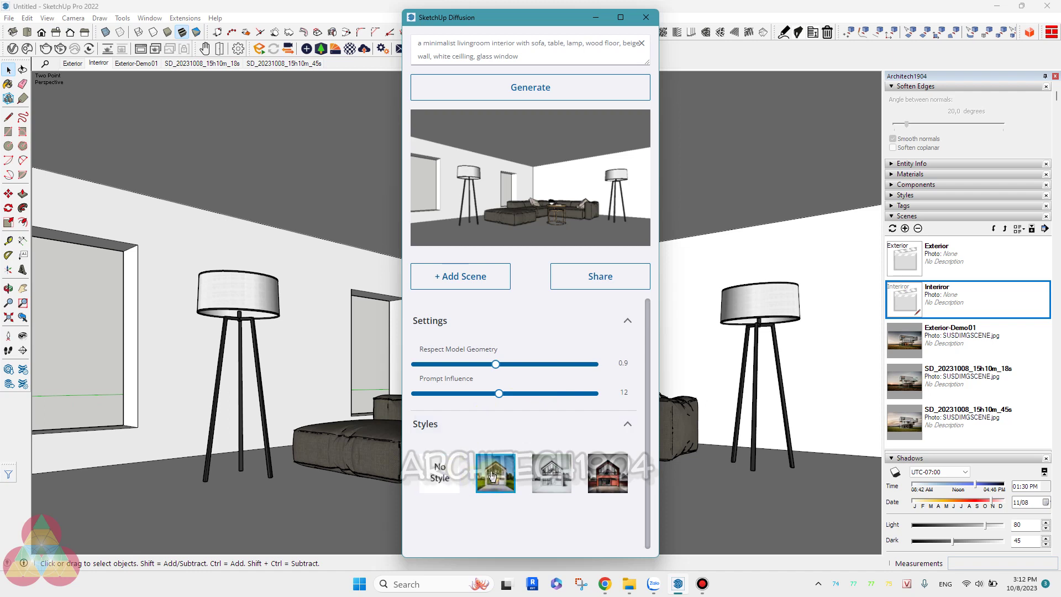
pyautogui.click(509, 94)
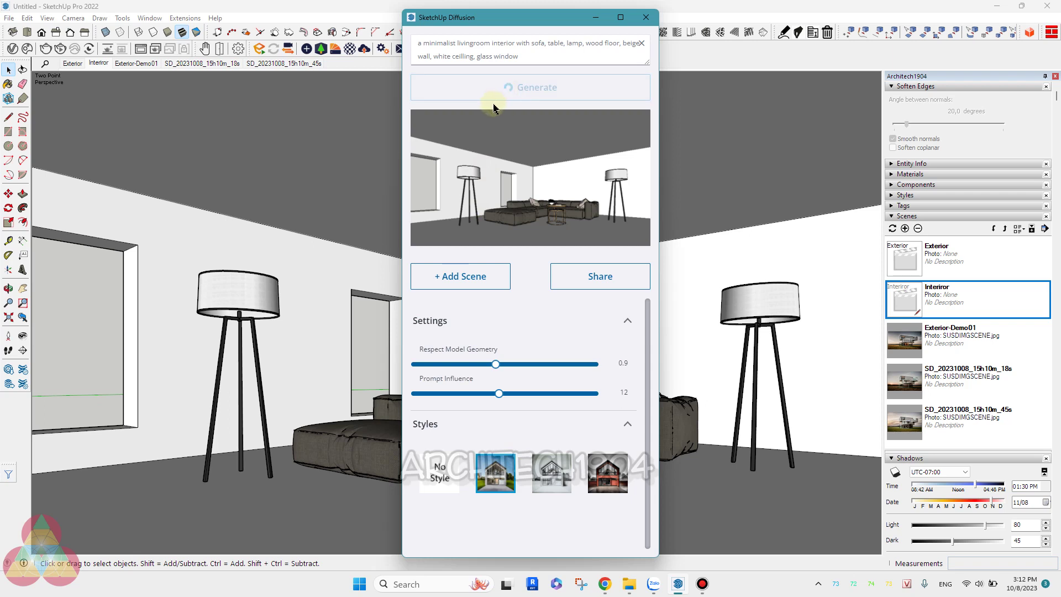
# Step: Preview both living-room renders and show the second one in a widened Diffusion window
pyautogui.click(448, 337)
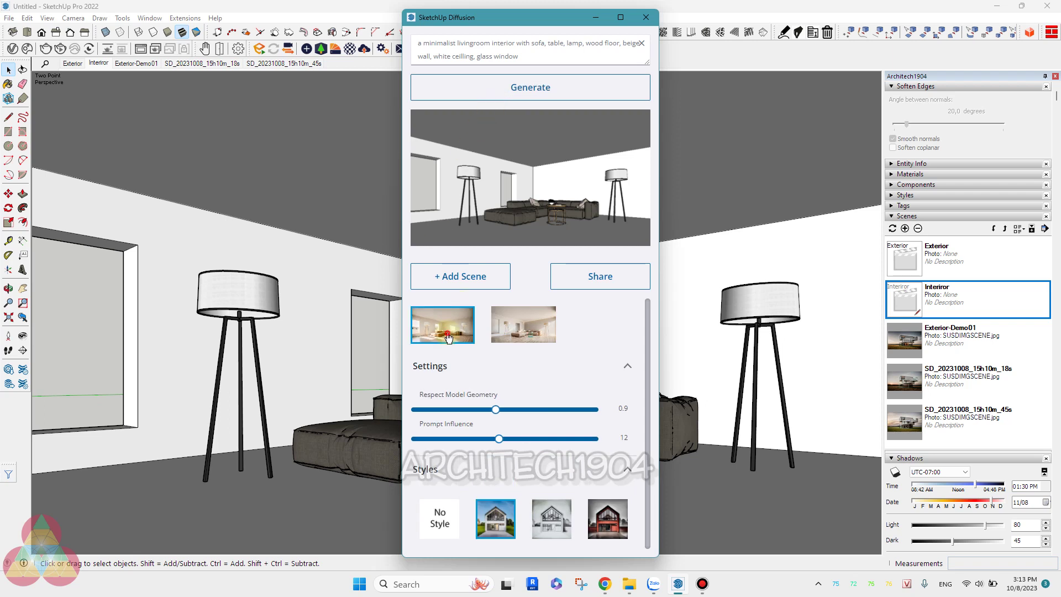
pyautogui.click(533, 335)
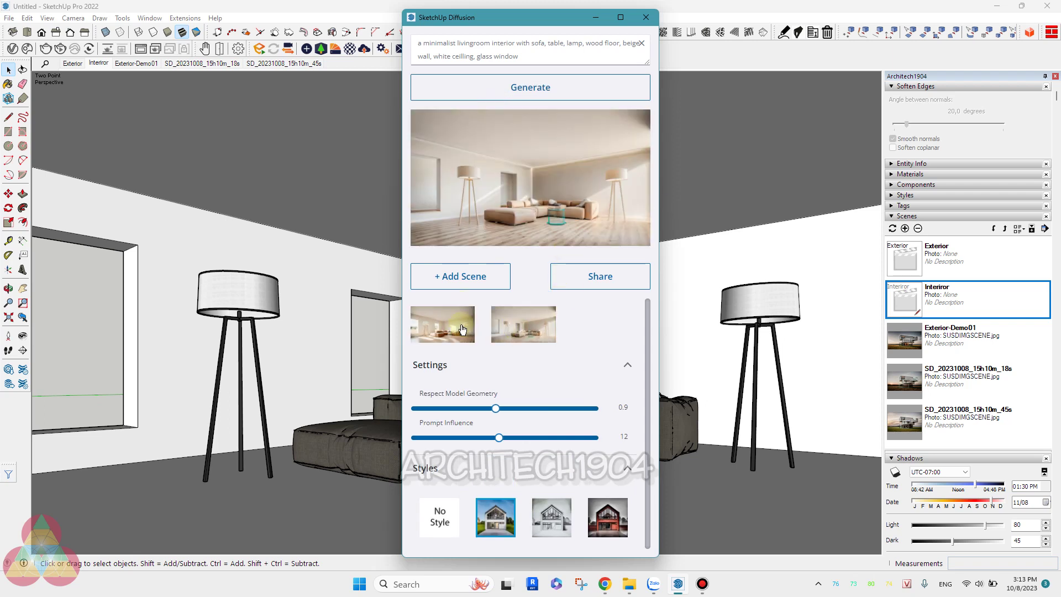
pyautogui.moveTo(400, 224); pyautogui.dragTo(54, 225)
# Step: Add the living-room render as scene SD_20231008_15h13m_08s and inspect the viewport behind the window
pyautogui.click(208, 423)
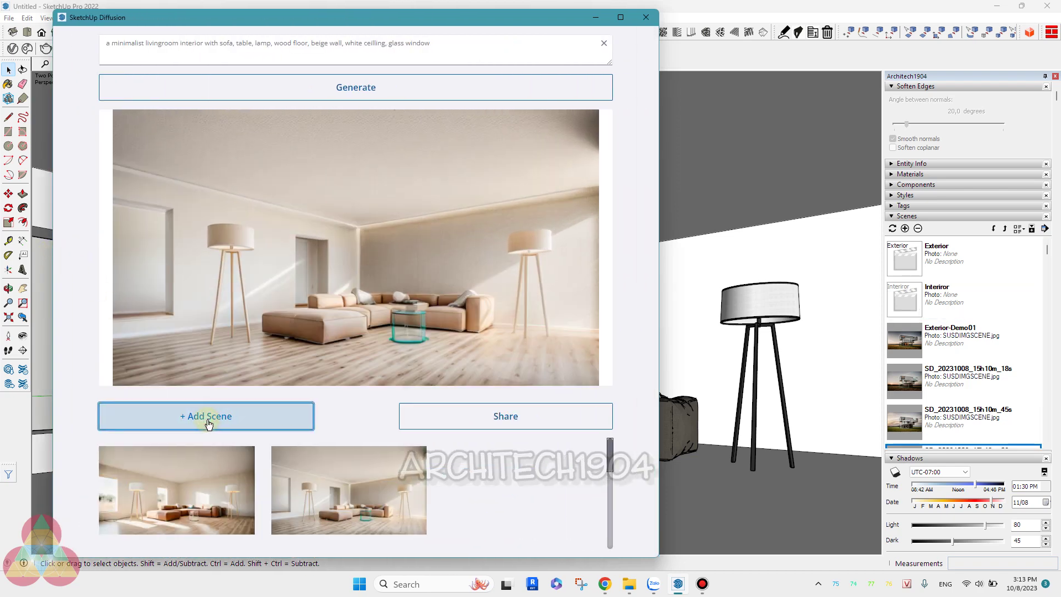
pyautogui.moveTo(362, 12)
pyautogui.mouseDown()
pyautogui.moveTo(797, 104)
pyautogui.moveTo(813, 55)
pyautogui.moveTo(795, 47)
pyautogui.mouseUp()
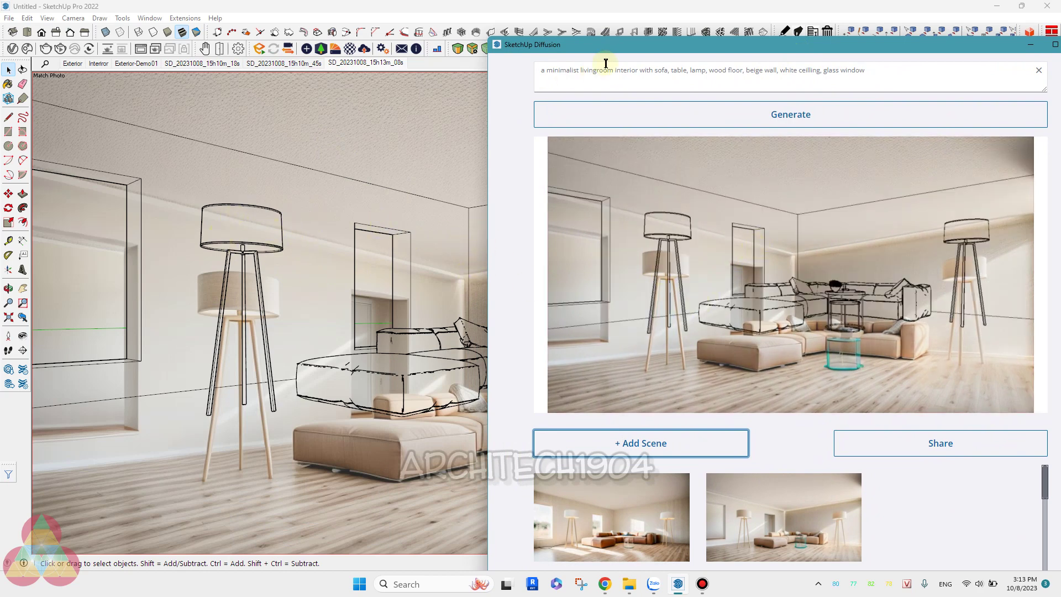
pyautogui.moveTo(620, 45); pyautogui.dragTo(456, 407)
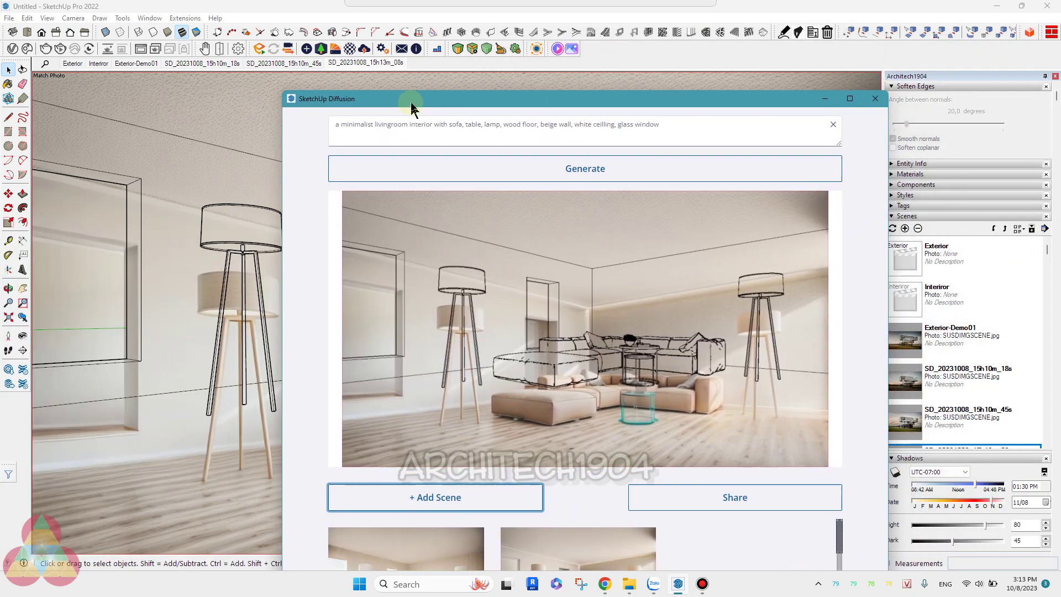
pyautogui.moveTo(456, 408)
pyautogui.mouseDown()
pyautogui.moveTo(479, 99)
pyautogui.moveTo(464, 80)
pyautogui.mouseUp()
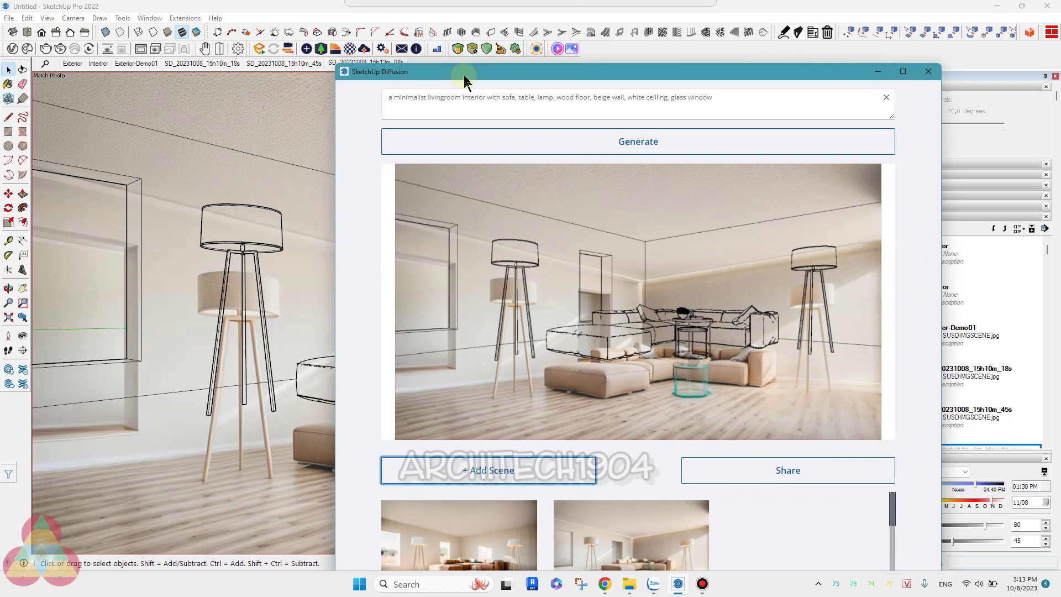
pyautogui.moveTo(464, 80)
pyautogui.mouseDown()
pyautogui.moveTo(495, 73)
pyautogui.moveTo(428, 53)
pyautogui.moveTo(427, 41)
pyautogui.moveTo(502, 71)
pyautogui.moveTo(599, 201)
pyautogui.moveTo(337, 383)
pyautogui.moveTo(435, 428)
pyautogui.moveTo(338, 528)
pyautogui.moveTo(275, 408)
pyautogui.moveTo(268, 511)
pyautogui.moveTo(277, 504)
pyautogui.moveTo(221, 461)
pyautogui.moveTo(335, 499)
pyautogui.mouseUp()
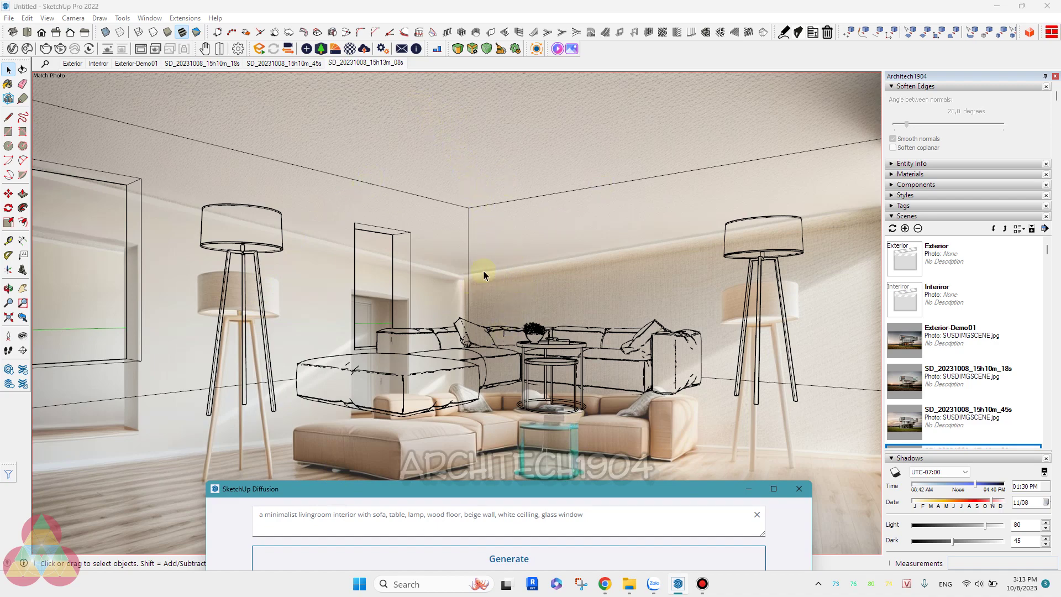
pyautogui.moveTo(524, 494)
pyautogui.mouseDown()
pyautogui.moveTo(507, 114)
pyautogui.moveTo(533, 53)
pyautogui.mouseUp()
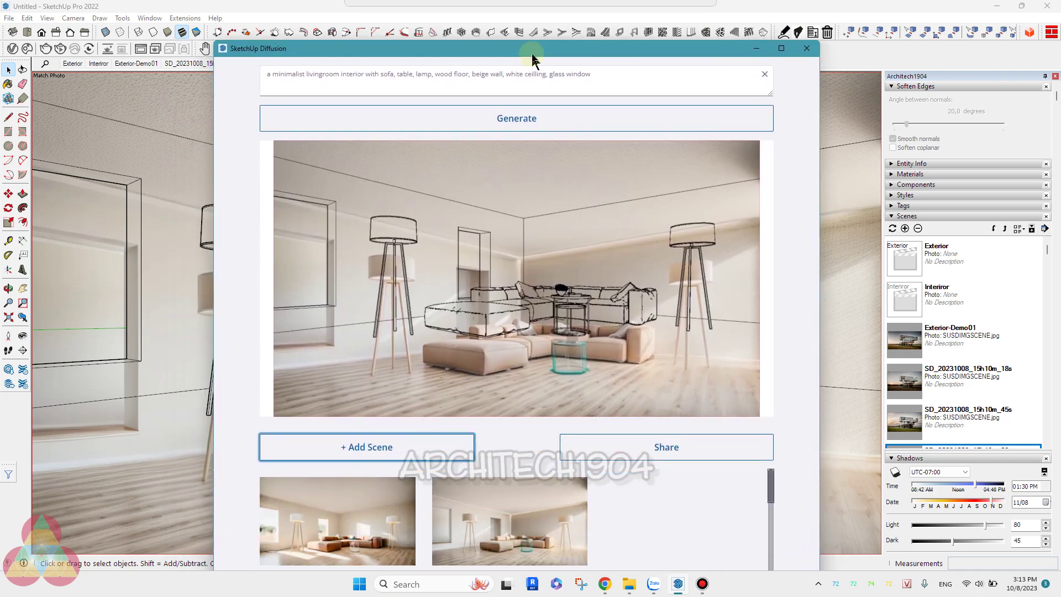
# Step: Show the first render in the large preview, then close the Diffusion window
pyautogui.click(379, 530)
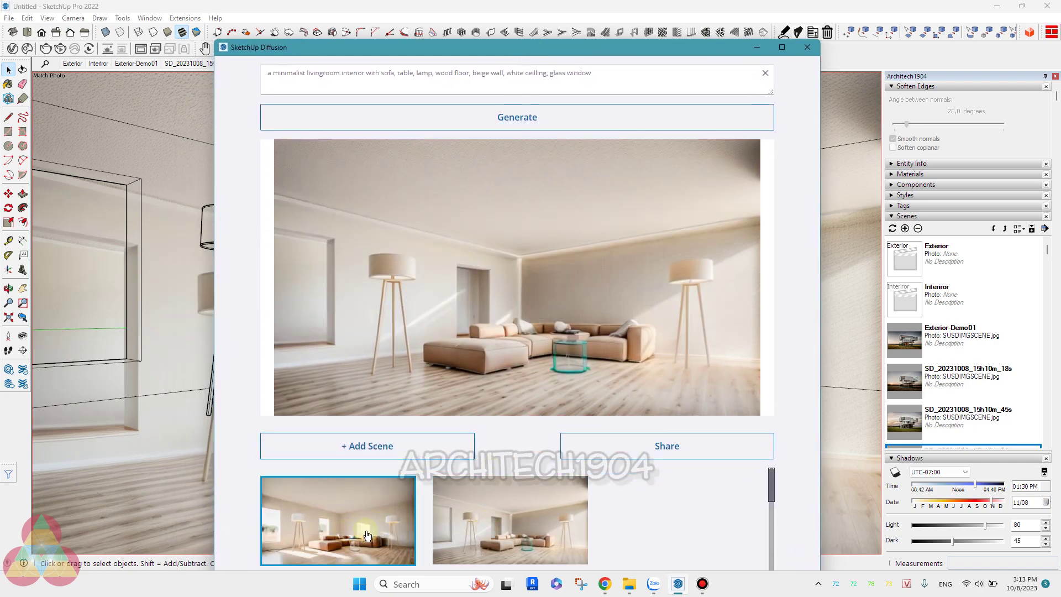
pyautogui.click(367, 534)
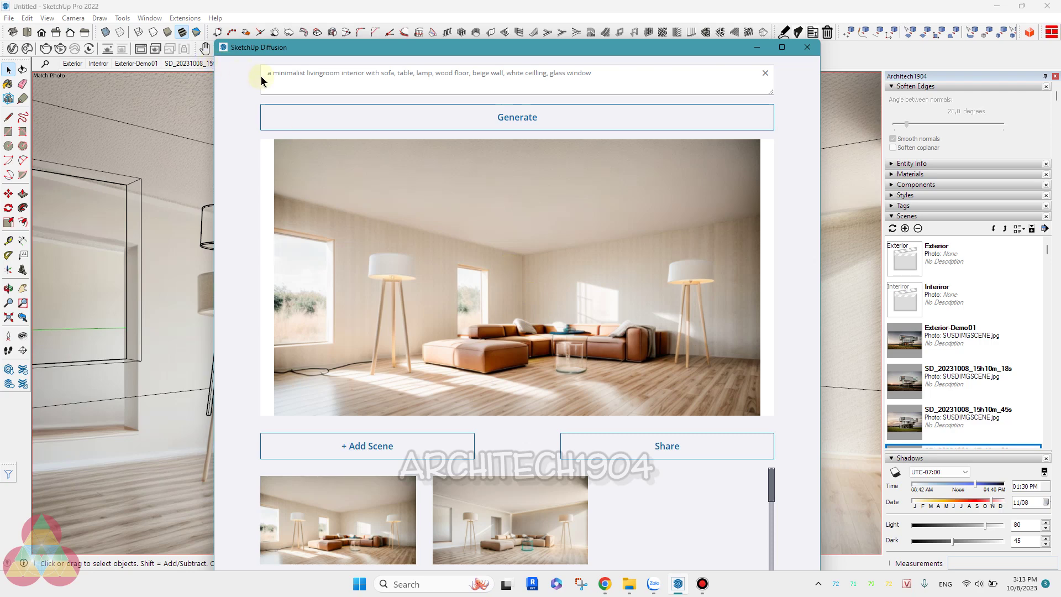
pyautogui.click(807, 48)
# Step: Switch back to the Exterior scene tab and bring up the Extensions menu
pyautogui.scroll(-3, 300, 227)
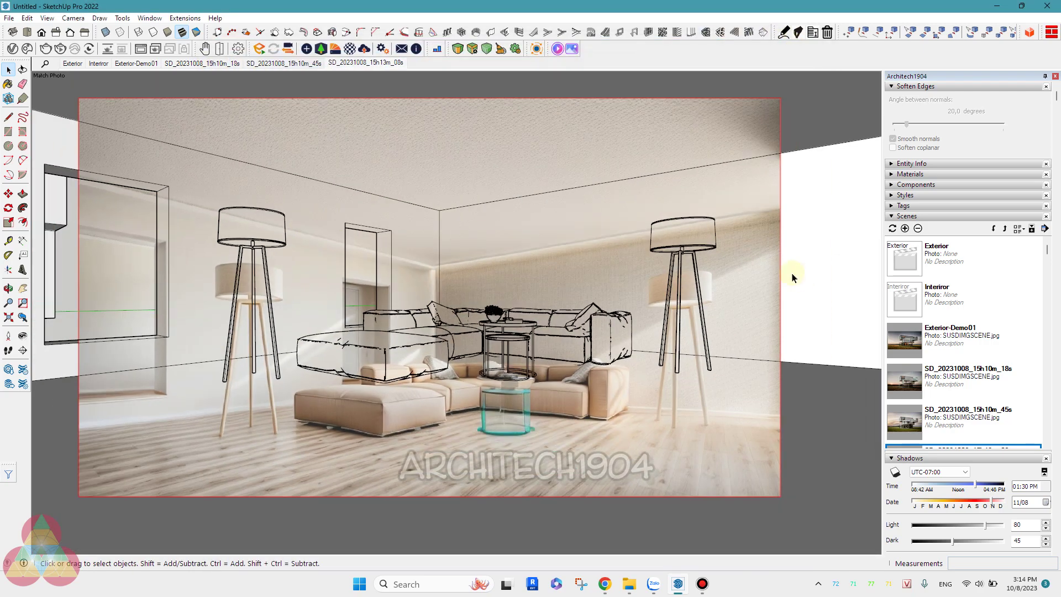
pyautogui.moveTo(485, 268); pyautogui.dragTo(257, 230, button='middle')
pyautogui.scroll(3, 257, 230)
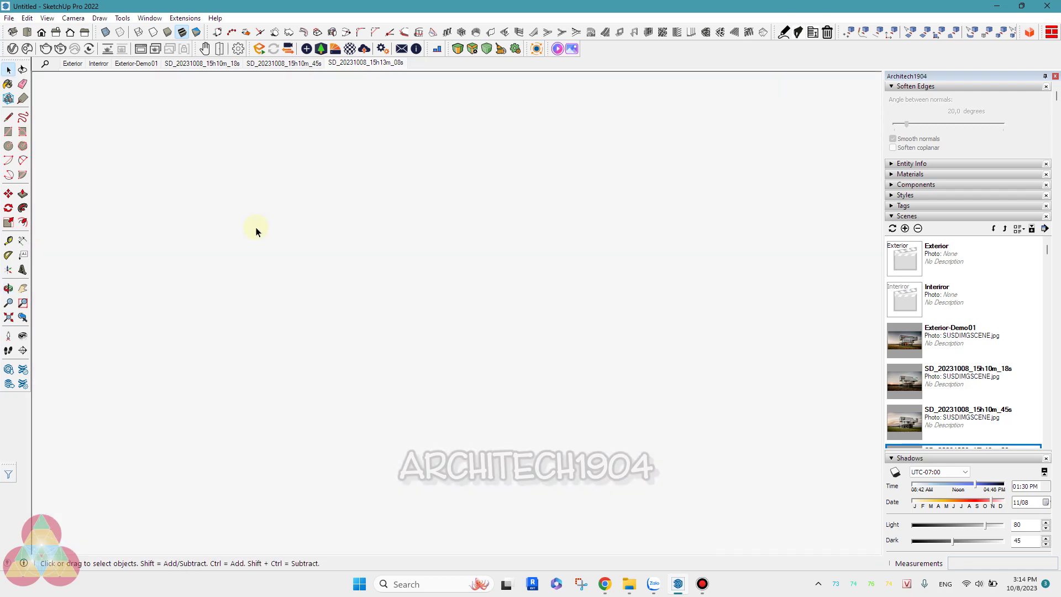
pyautogui.click(72, 63)
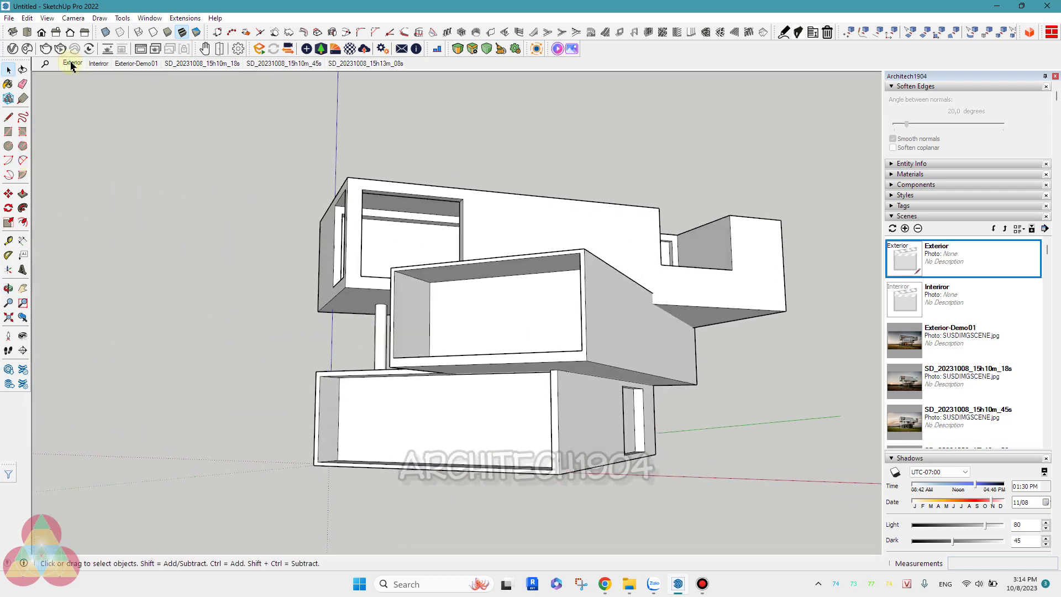
pyautogui.click(185, 18)
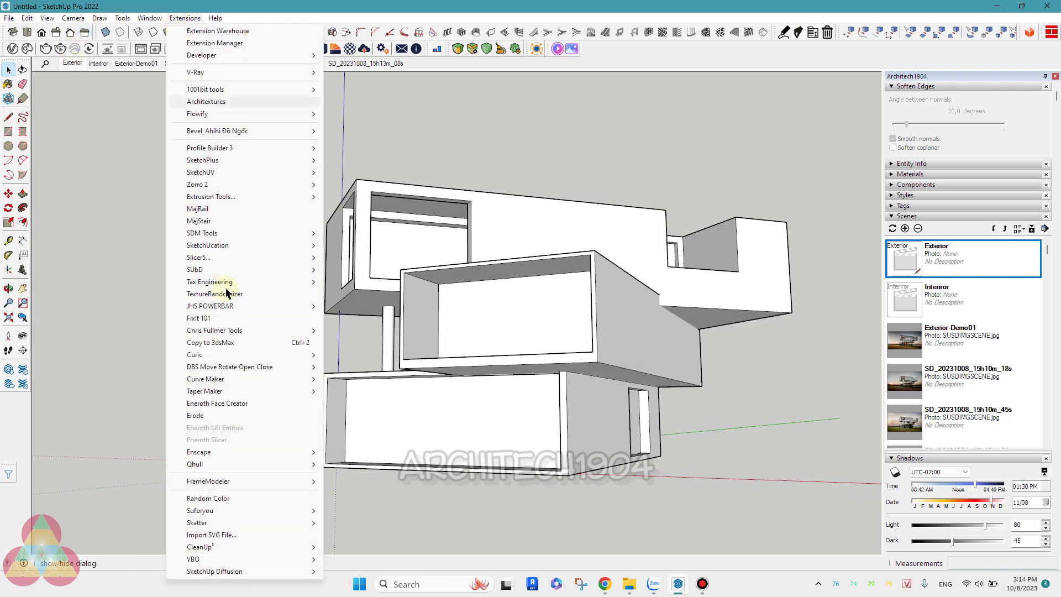
pyautogui.moveTo(215, 571)
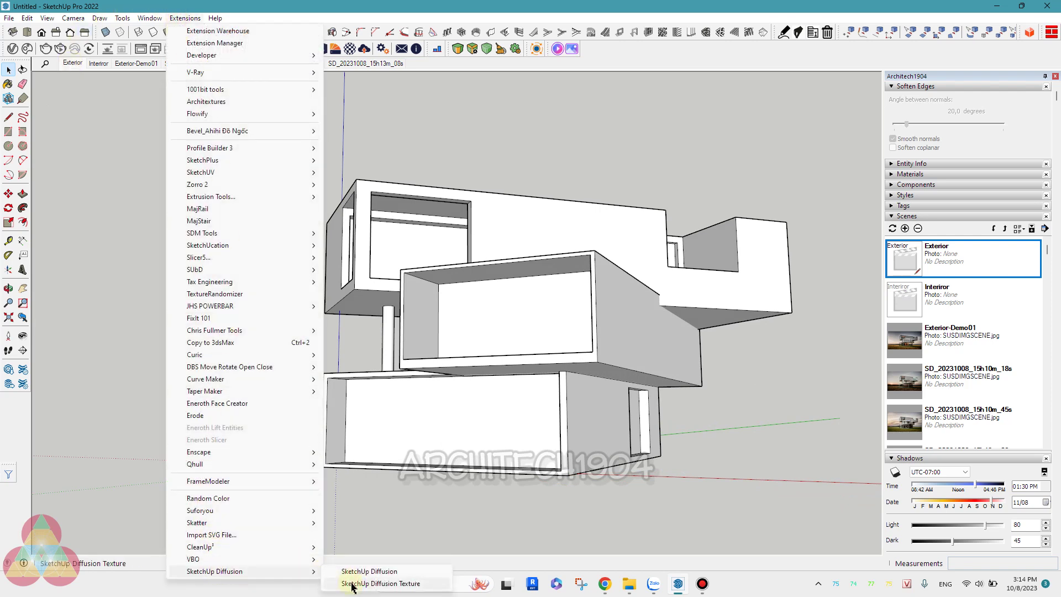
# Step: Generate 'old brick' textures at resolution 768 and prompt influence 9, previewing the first result
pyautogui.click(352, 584)
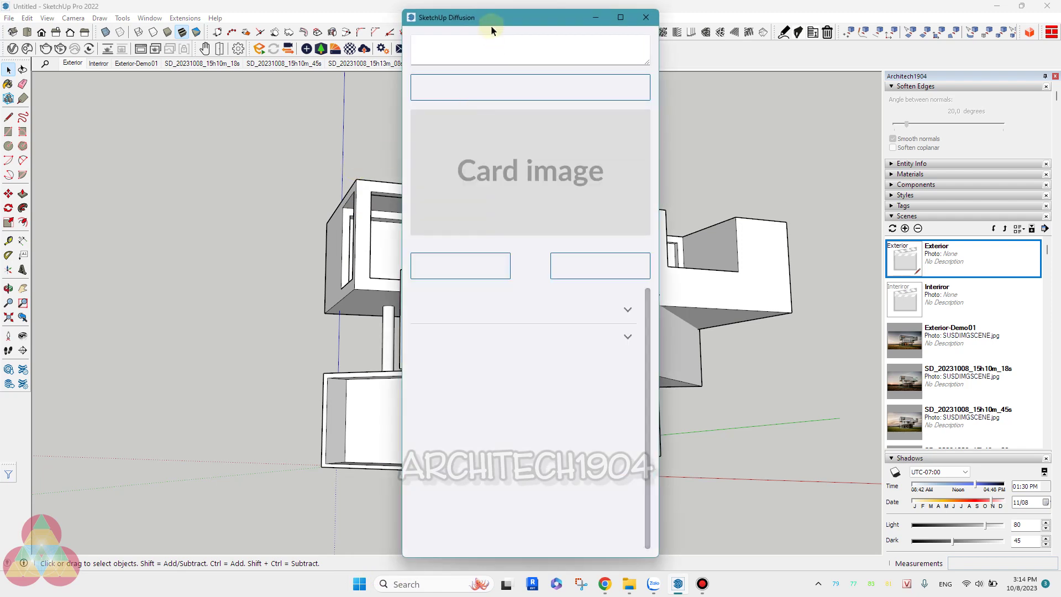
pyautogui.moveTo(493, 19); pyautogui.dragTo(208, 41)
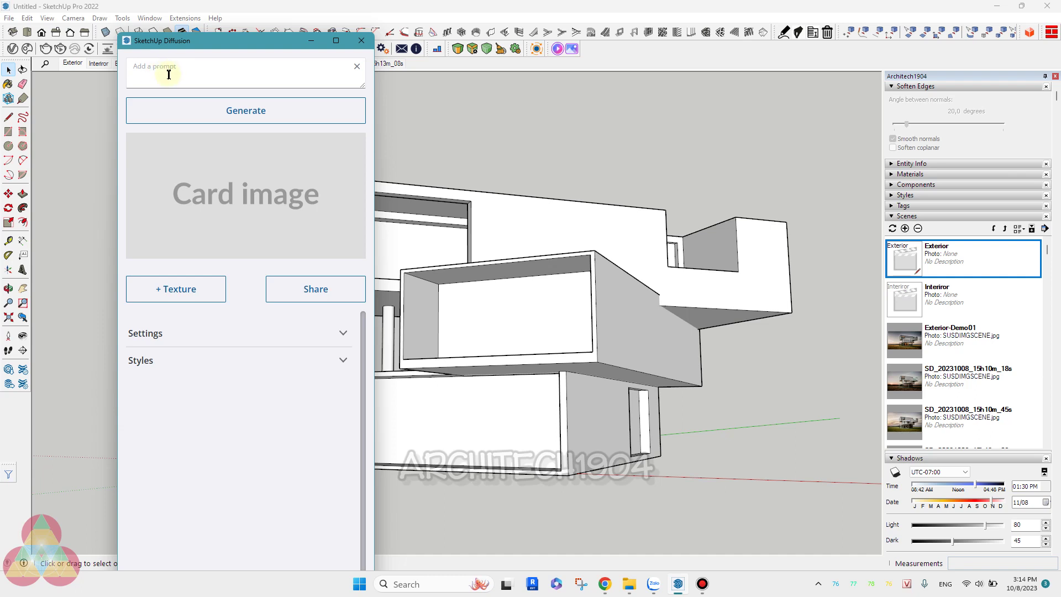
pyautogui.click(168, 74)
pyautogui.write('old brick')
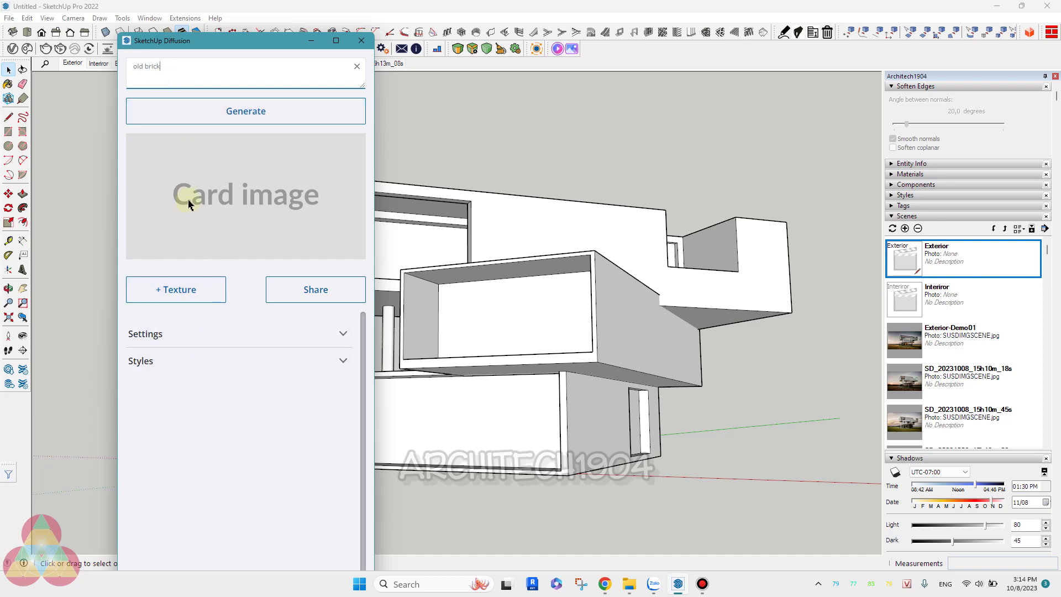
pyautogui.click(190, 339)
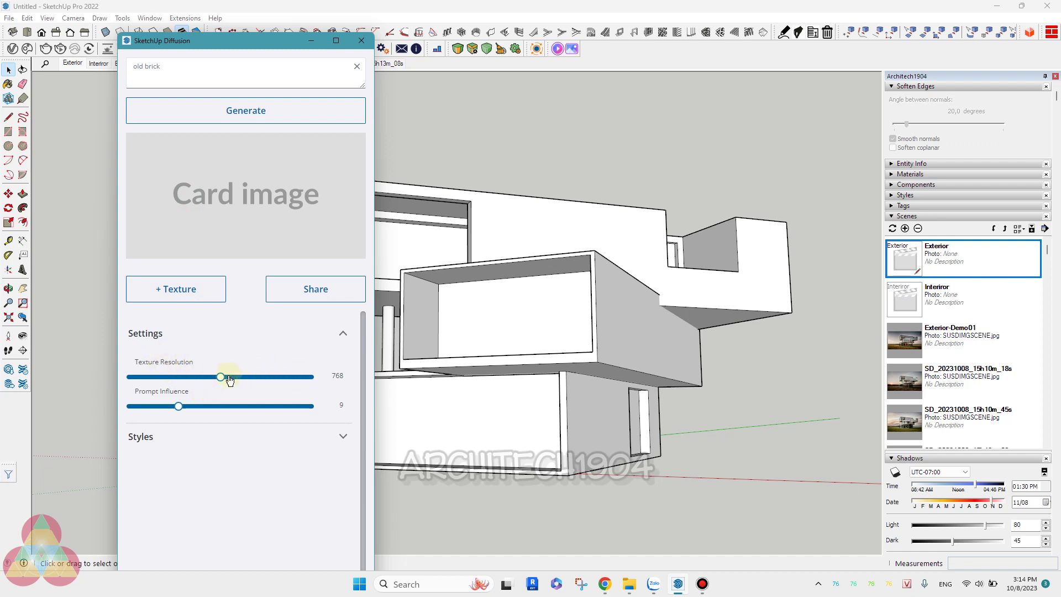
pyautogui.click(173, 438)
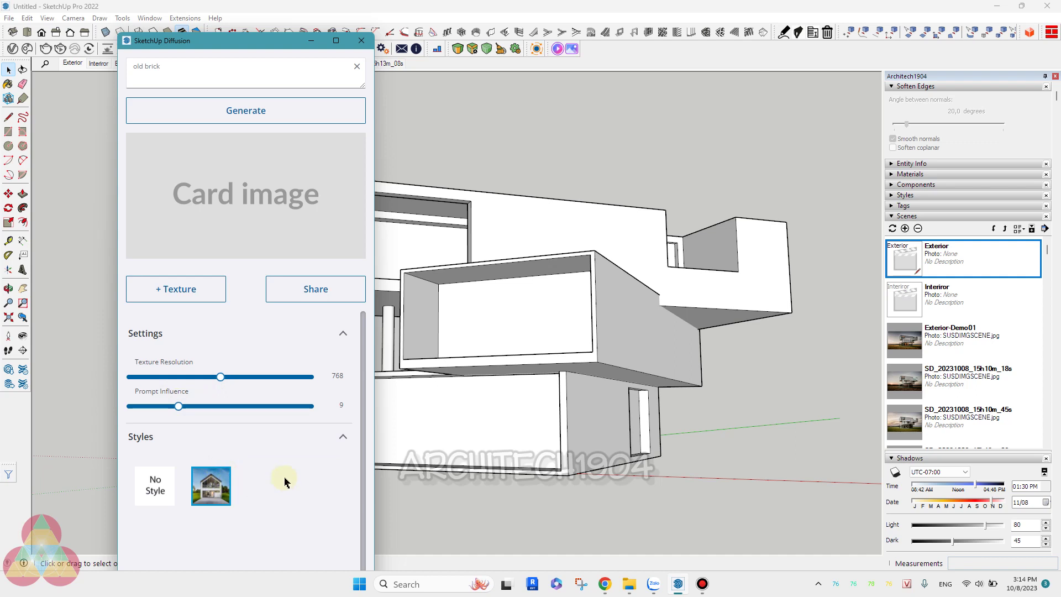
pyautogui.click(266, 110)
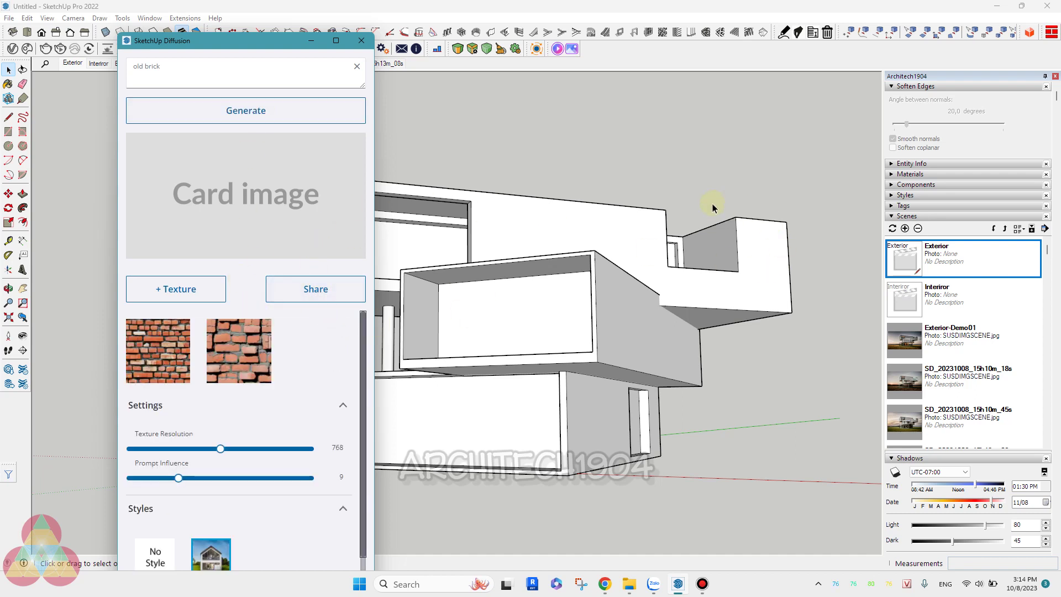
pyautogui.click(164, 355)
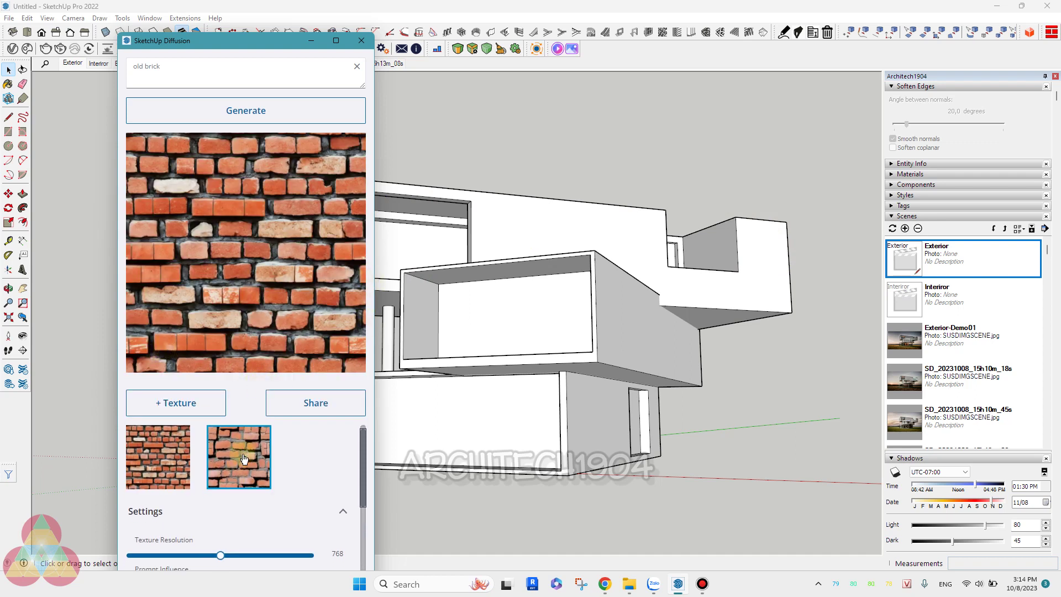
# Step: Add the brick texture to the model's materials with the Materials tray expanded, then preview the second brick
pyautogui.scroll(-2, 241, 469)
pyautogui.scroll(2, 241, 469)
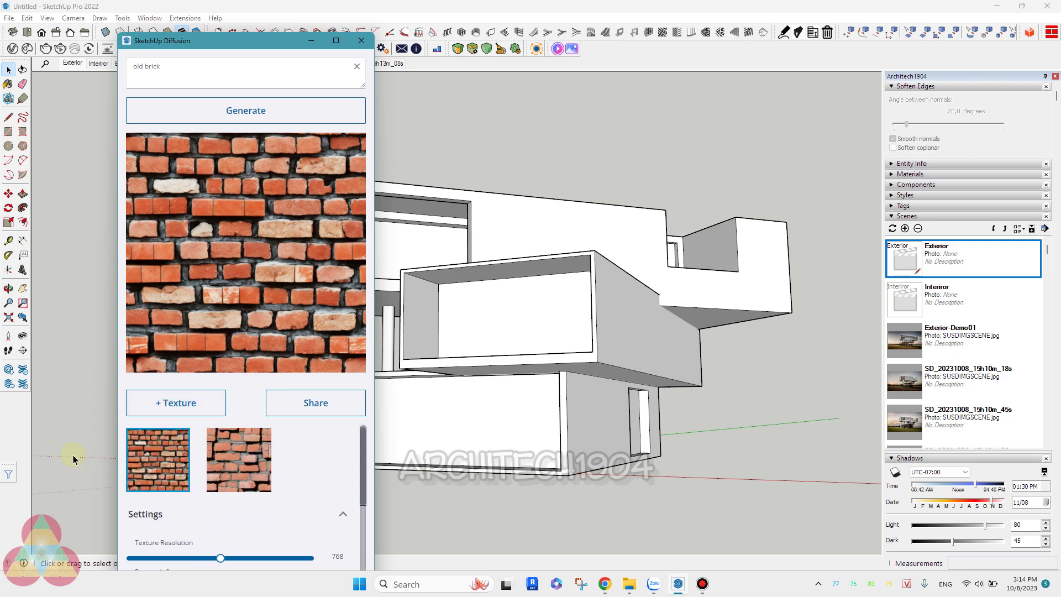
pyautogui.click(143, 408)
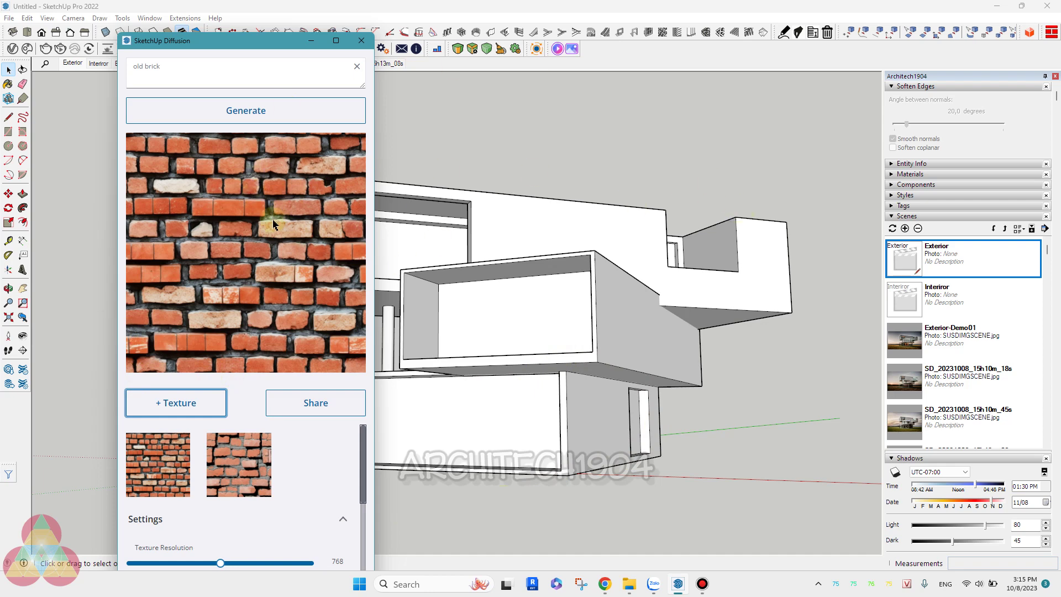
pyautogui.click(890, 174)
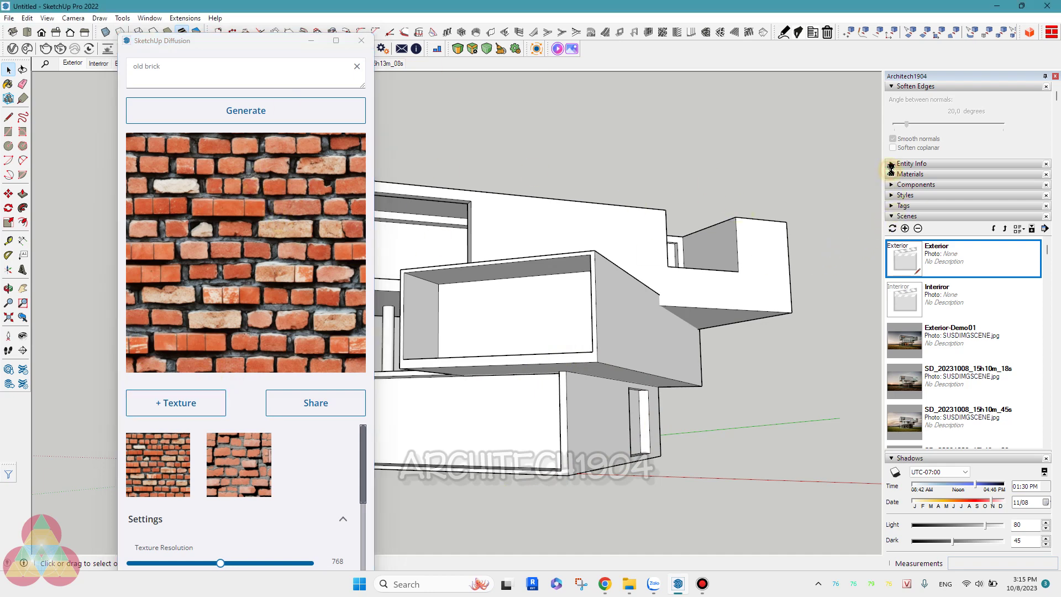
pyautogui.click(160, 415)
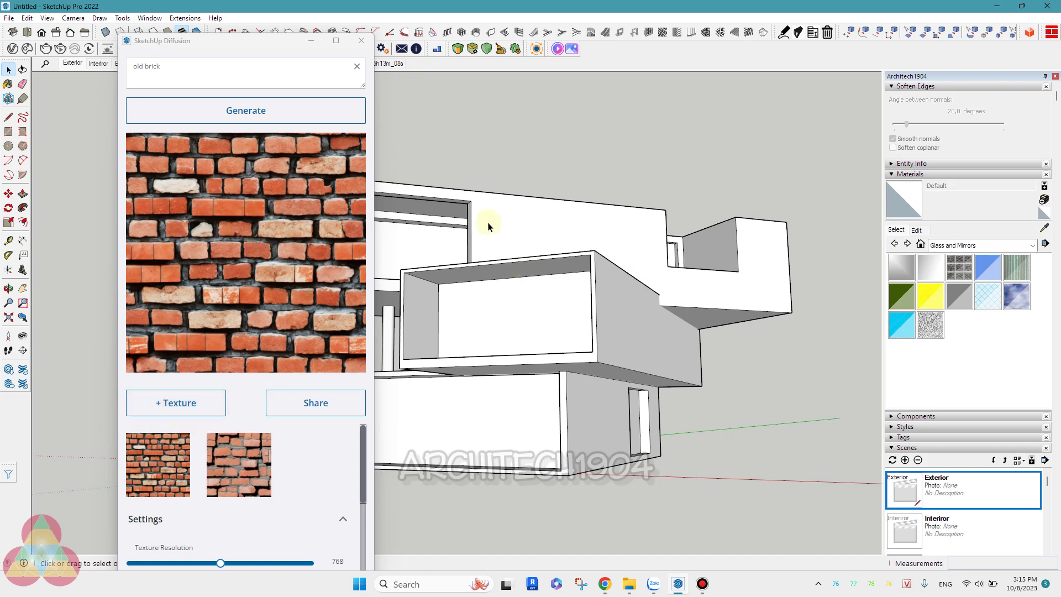
pyautogui.click(238, 457)
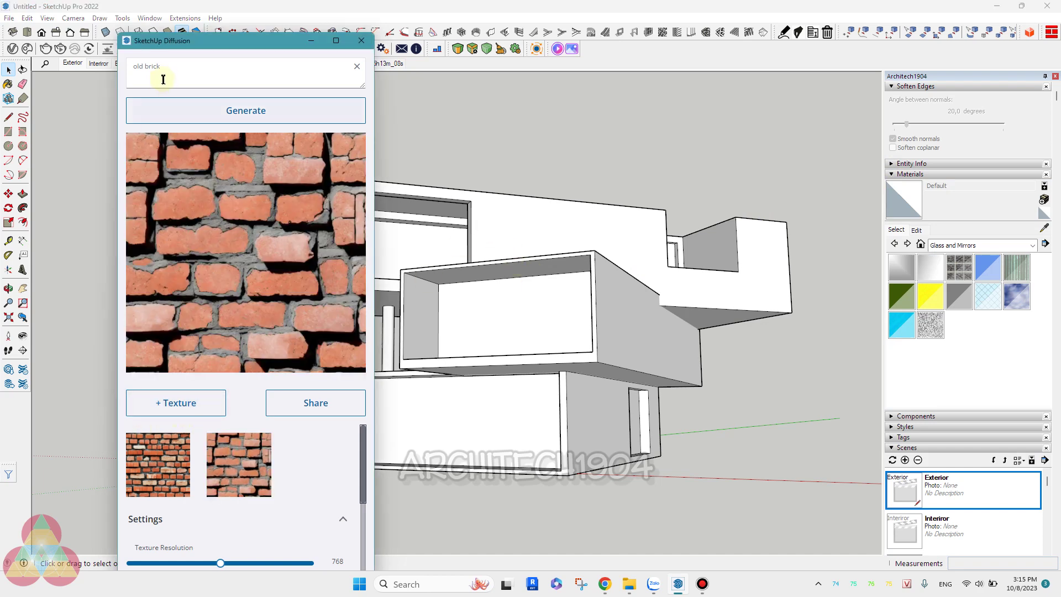
# Step: Replace the prompt with 'tiled marble' and generate marble textures
pyautogui.moveTo(166, 69); pyautogui.dragTo(106, 65)
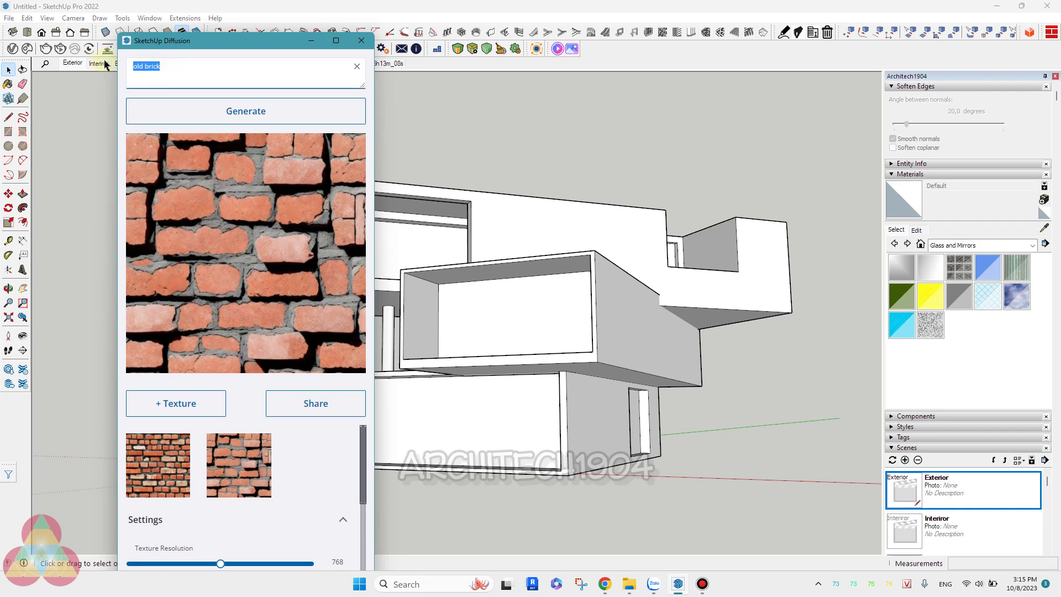
pyautogui.write('tiled')
pyautogui.write(' marble')
pyautogui.click(188, 111)
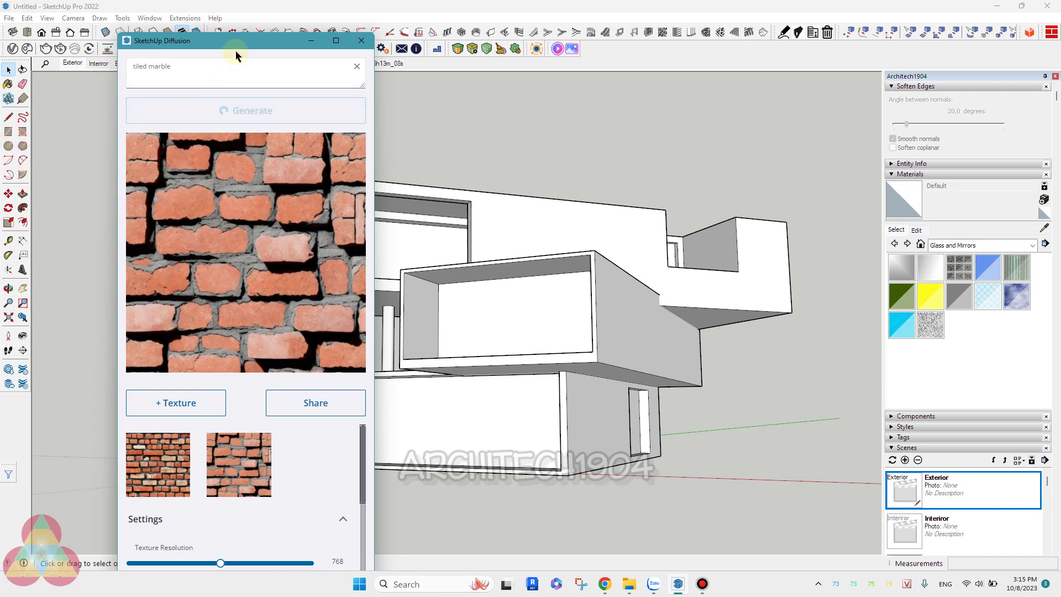
# Step: Preview the herringbone and rectangular tiled marble textures, then start exporting one as an image
pyautogui.moveTo(232, 43); pyautogui.dragTo(203, 23)
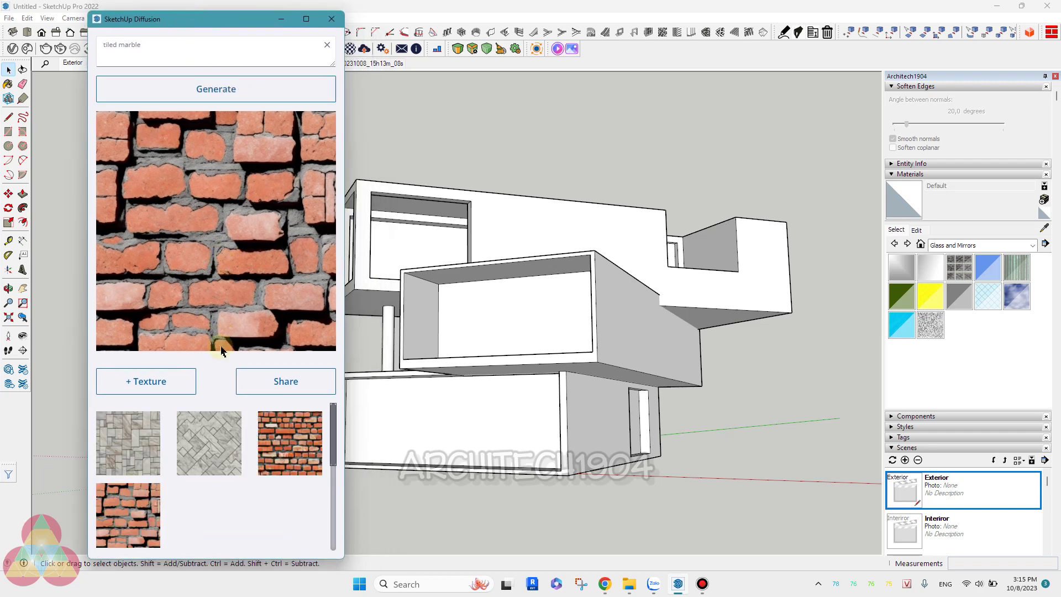
pyautogui.click(191, 442)
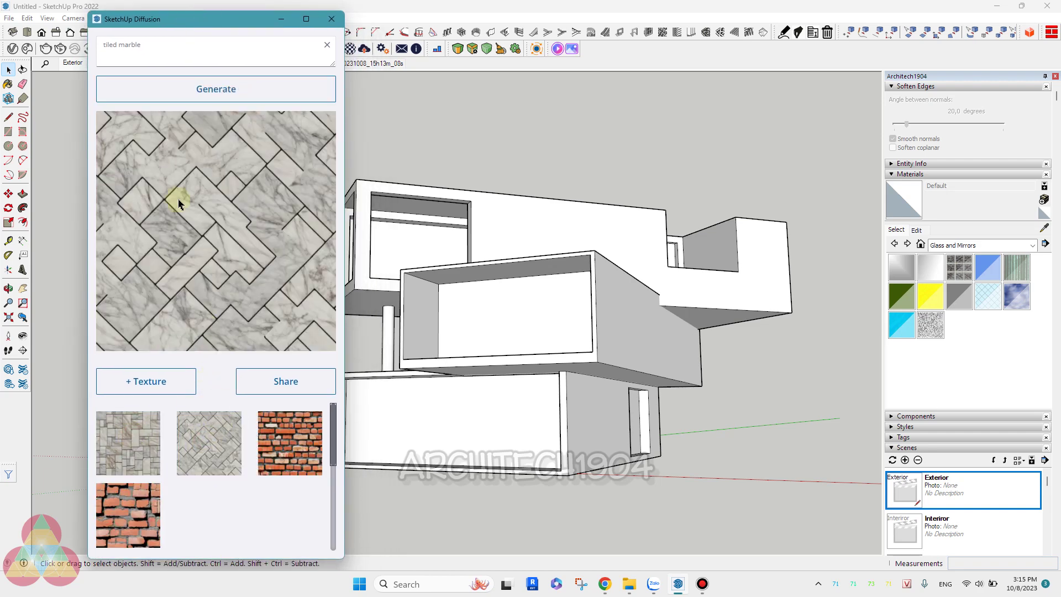
pyautogui.click(142, 418)
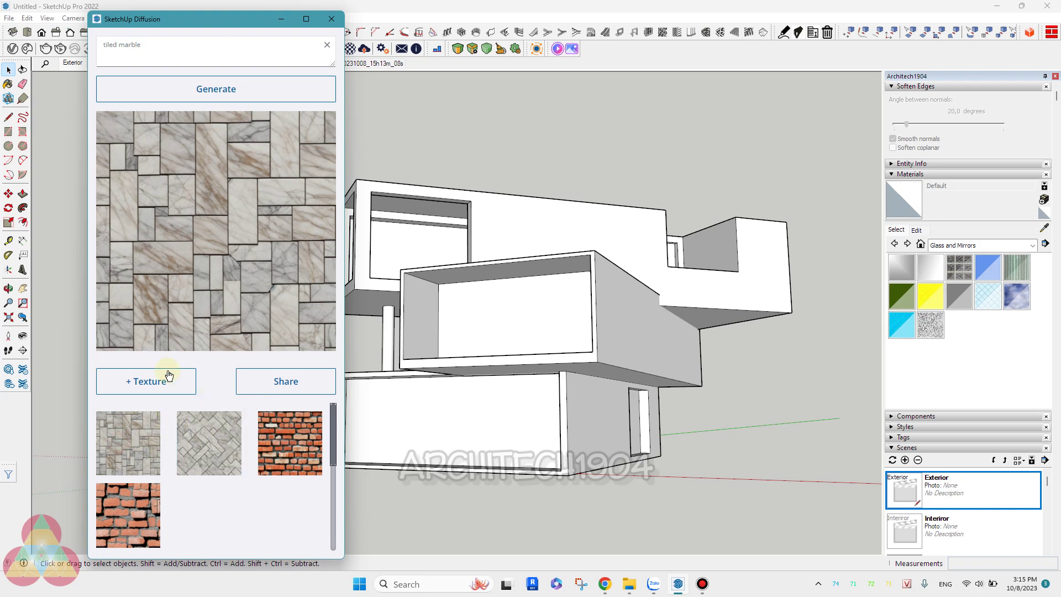
pyautogui.click(293, 381)
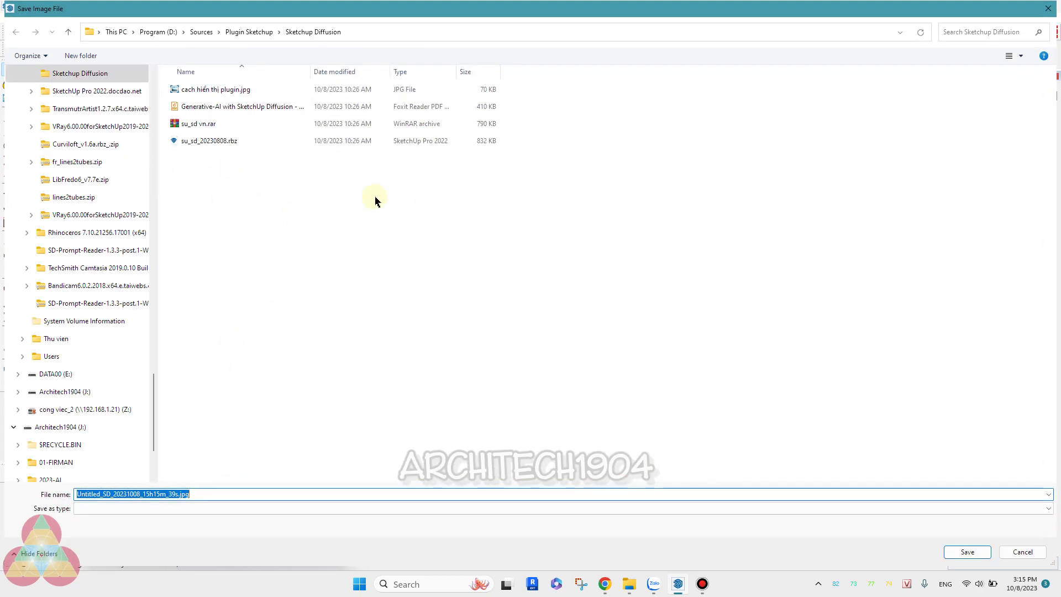
# Step: Cancel the marble image export and add the tiled marble as a texture material
pyautogui.click(1023, 552)
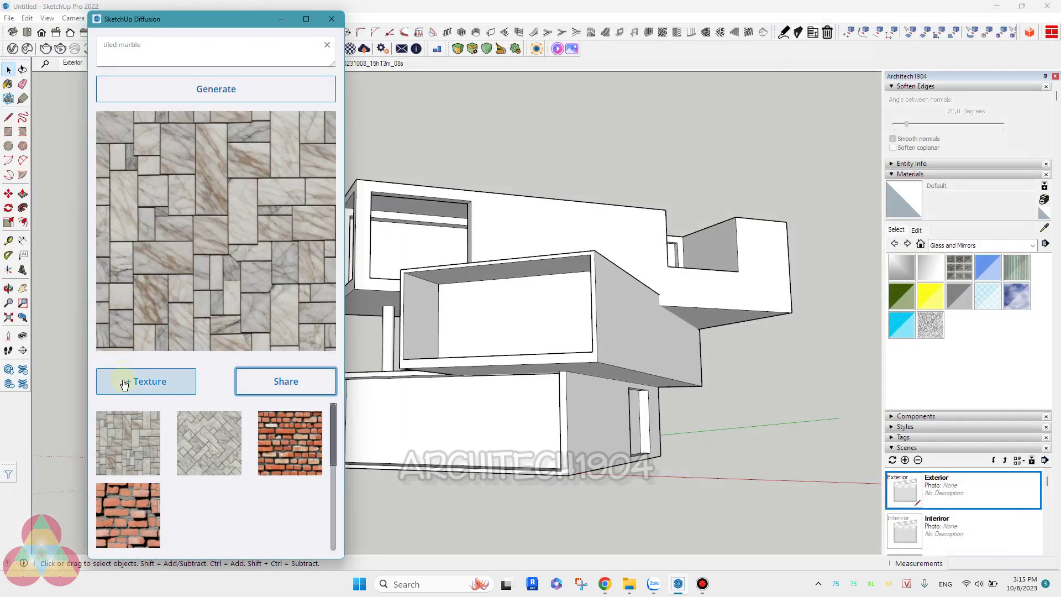
pyautogui.click(127, 382)
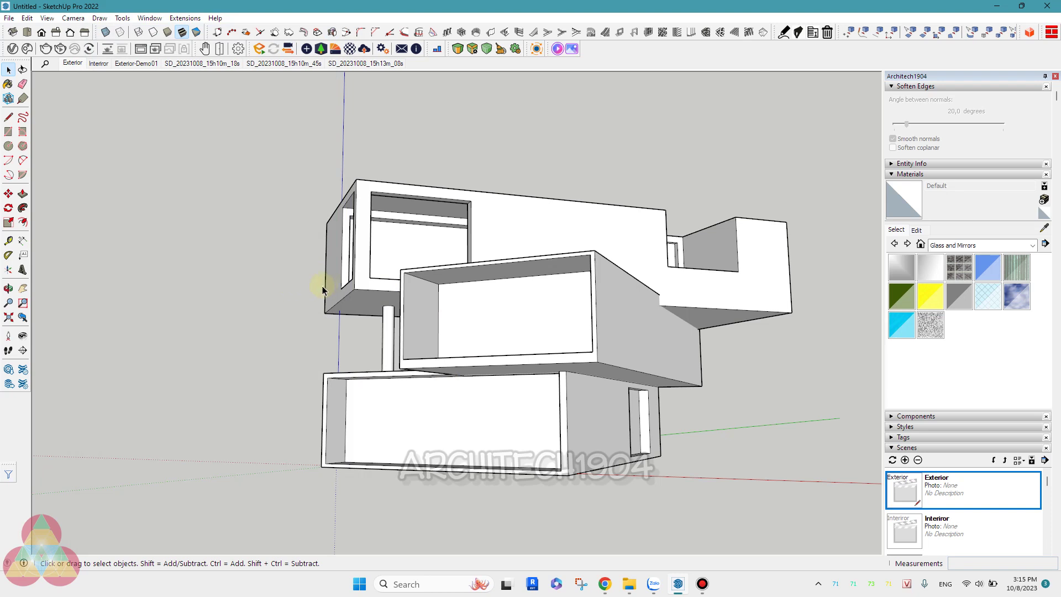
# Step: Step through scenes Exterior-Demo01, SD_20231008_15h13m_08s and SD_20231008_15h10m_45s
pyautogui.click(126, 64)
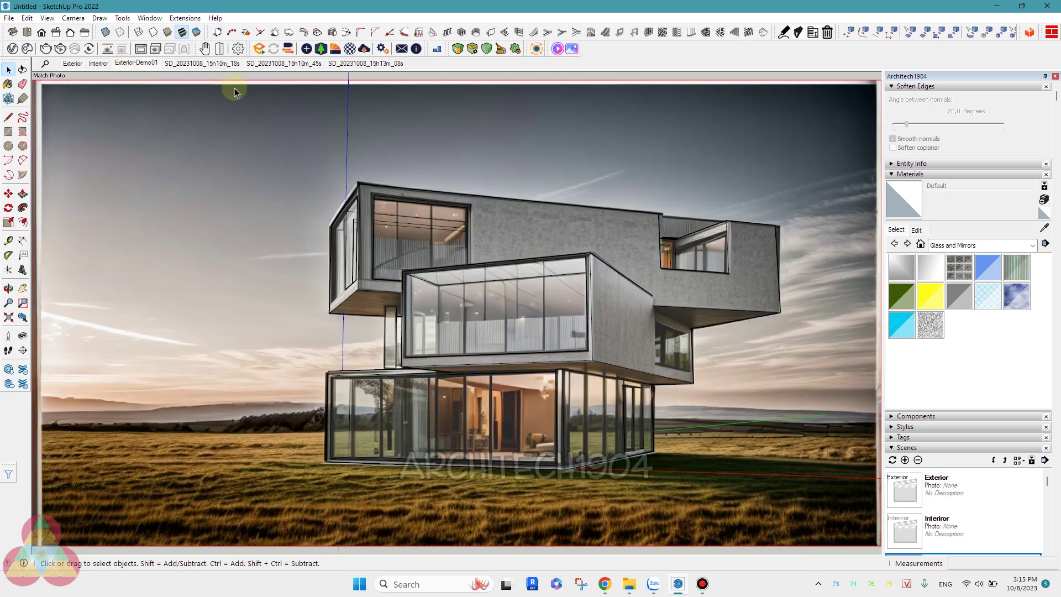
pyautogui.click(374, 66)
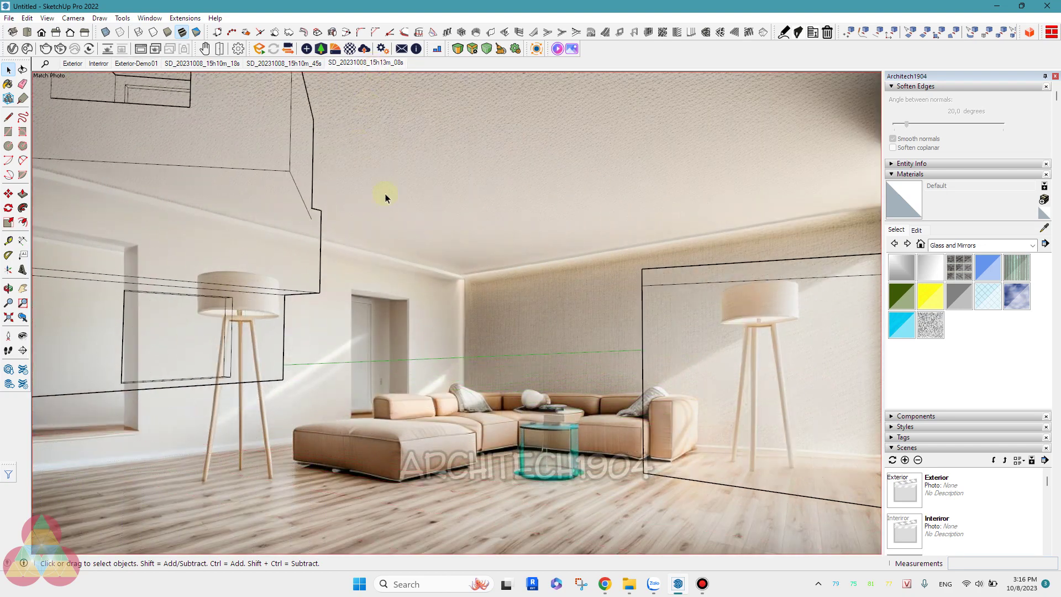
pyautogui.click(304, 65)
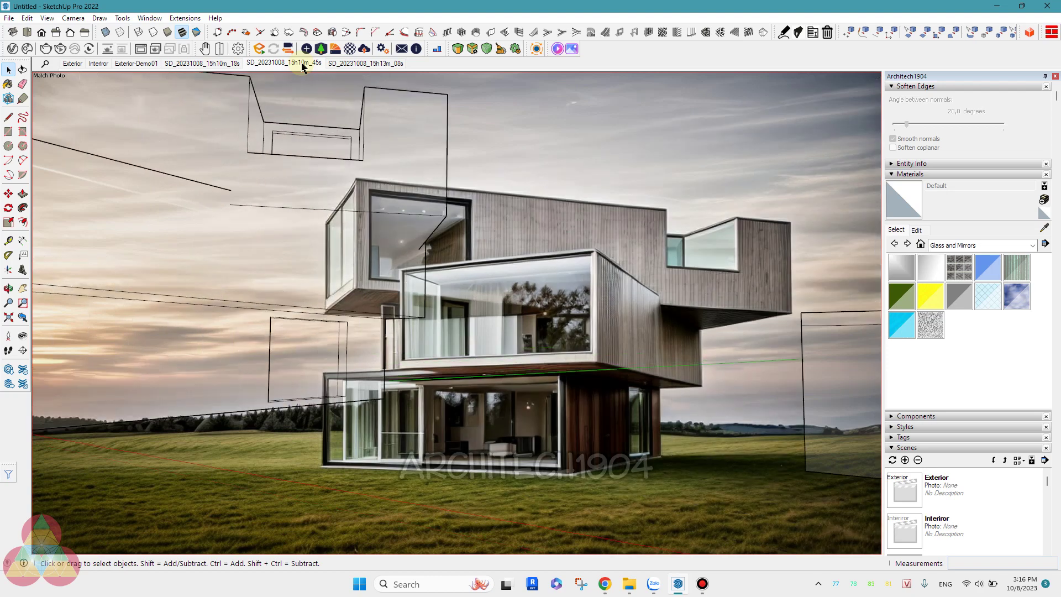